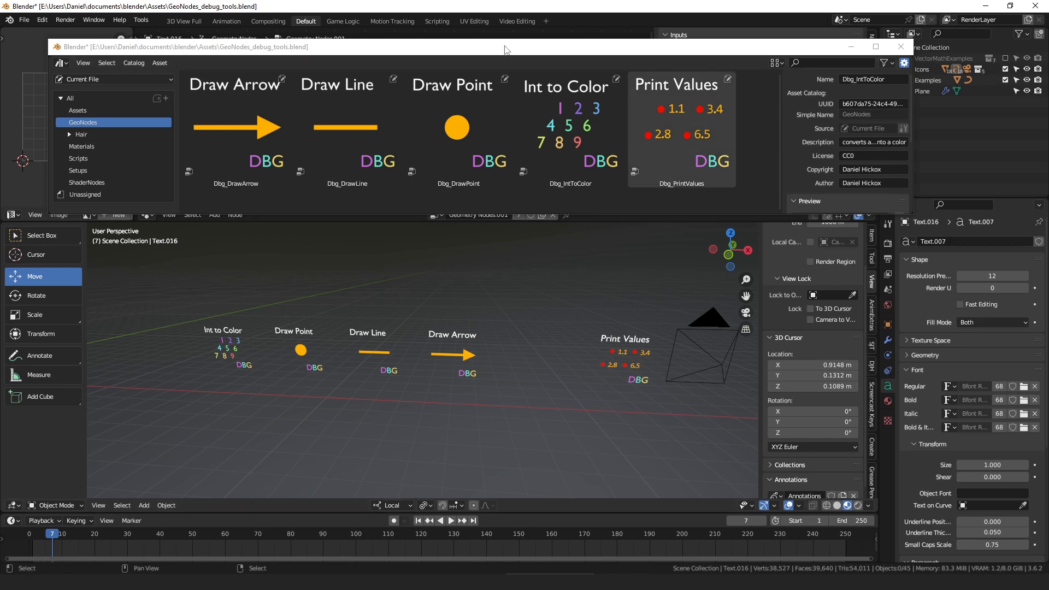
- Move the floating asset browser out of the way and activate the Viewer node to preview Index on the mesh faces
{"action": "left_click_drag", "start_coordinate": [474, 46], "coordinate": [1048, 99]}
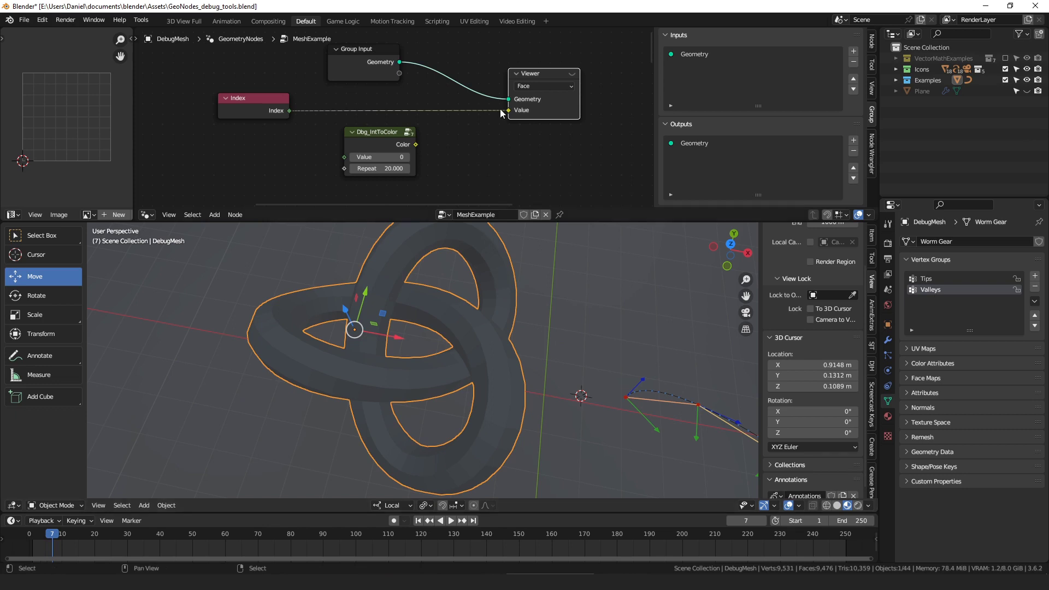
{"action": "middle_click_drag", "start_coordinate": [417, 76], "coordinate": [400, 91]}
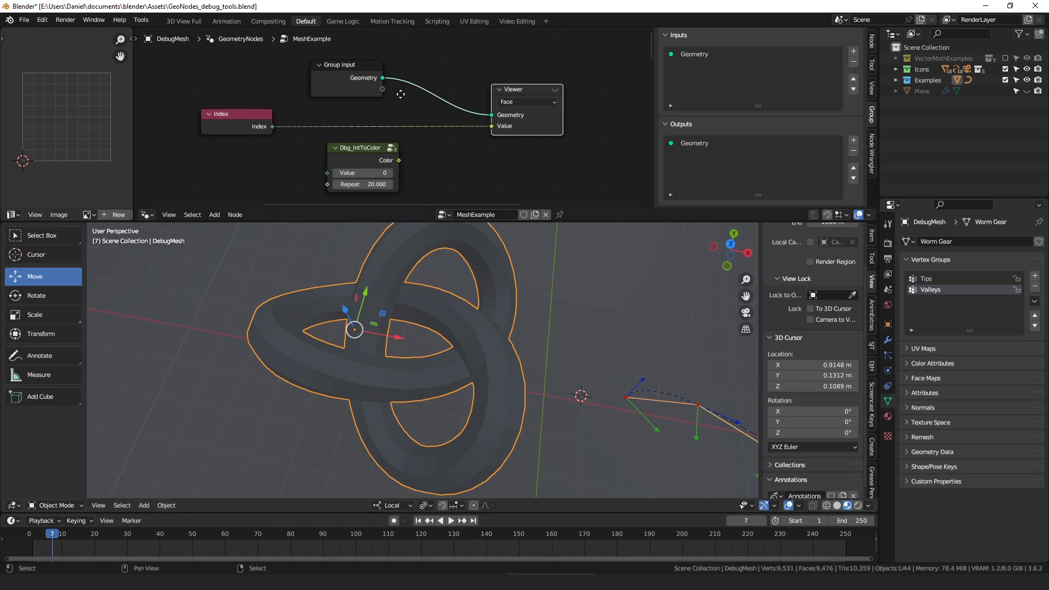
{"action": "left_click", "coordinate": [556, 90]}
{"action": "mouse_move", "coordinate": [237, 129]}
{"action": "left_mouse_down"}
{"action": "mouse_move", "coordinate": [281, 124]}
{"action": "mouse_move", "coordinate": [241, 122]}
{"action": "left_mouse_up"}
{"action": "middle_click_drag", "start_coordinate": [416, 328], "coordinate": [469, 336]}
{"action": "scroll", "coordinate": [469, 337], "scroll_direction": "up", "scroll_amount": 3}
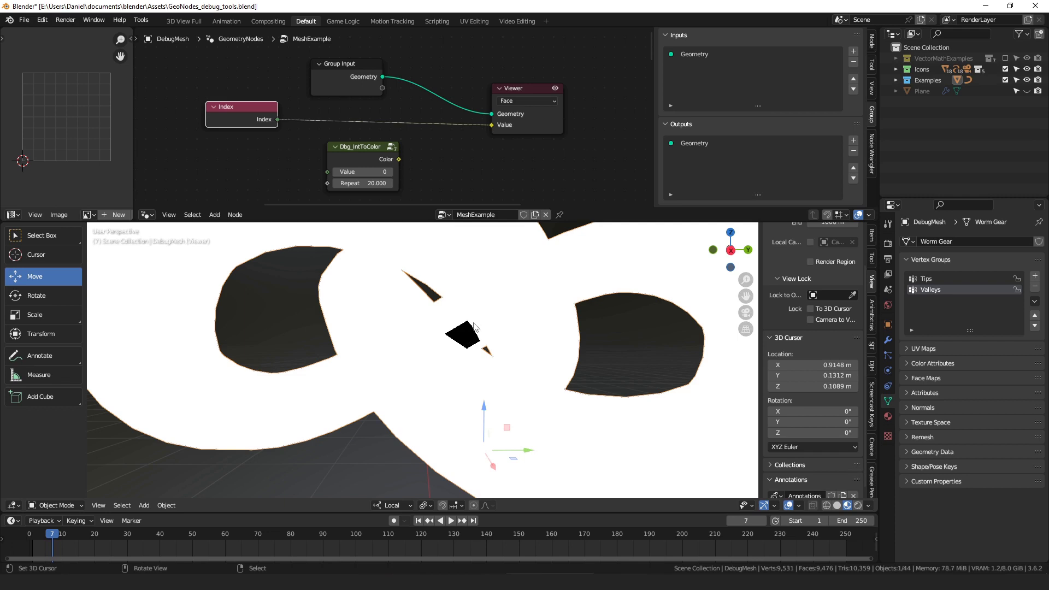
- Route the Index output through the Dbg_IntToColor node into the Viewer's Value and inspect the colored faces
{"action": "middle_click_drag", "start_coordinate": [418, 144], "coordinate": [408, 134]}
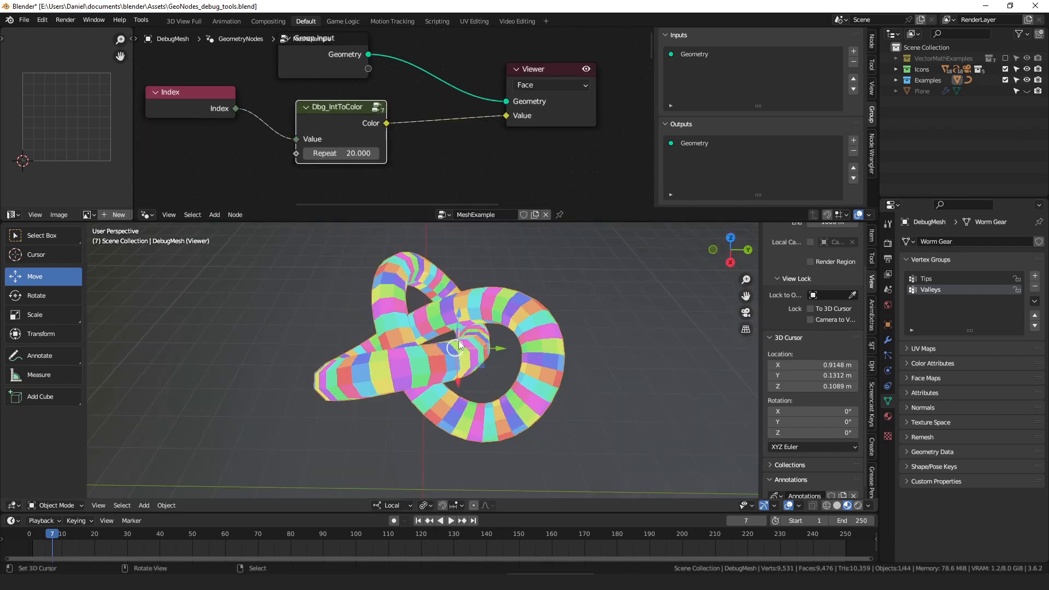
{"action": "scroll", "coordinate": [590, 341], "scroll_direction": "up", "scroll_amount": 2}
{"action": "middle_click_drag", "start_coordinate": [589, 341], "coordinate": [500, 357]}
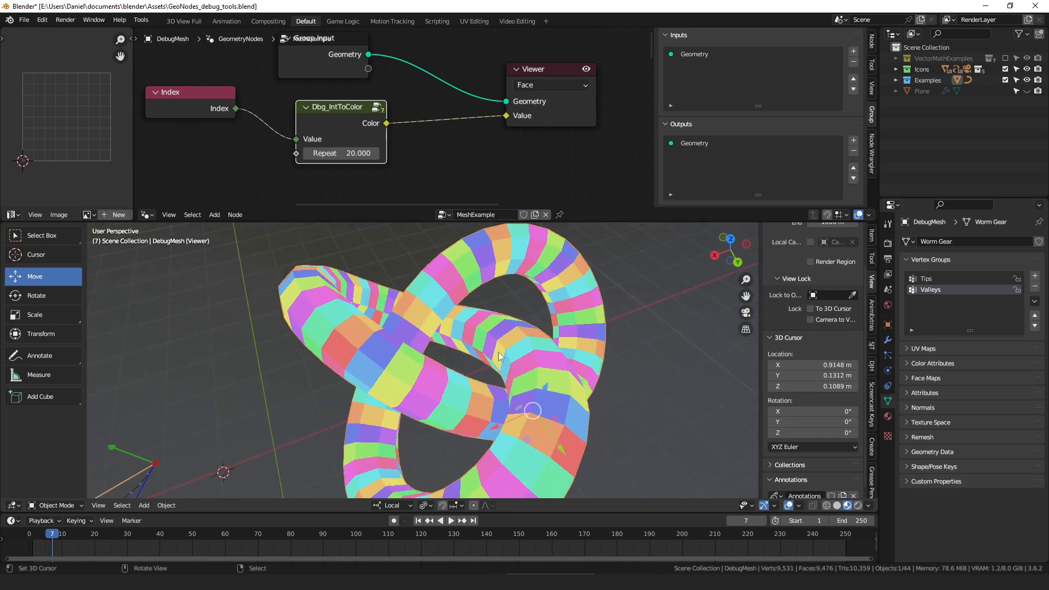
{"action": "middle_click_drag", "start_coordinate": [510, 342], "coordinate": [459, 328]}
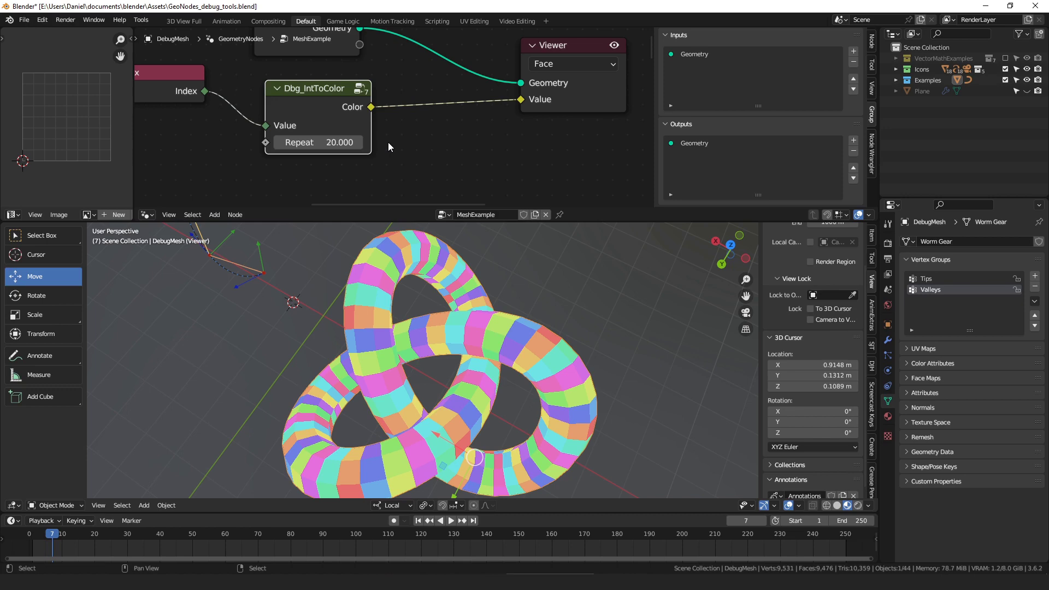
{"action": "middle_click_drag", "start_coordinate": [442, 312], "coordinate": [604, 247]}
{"action": "left_click_drag", "start_coordinate": [349, 135], "coordinate": [382, 190]}
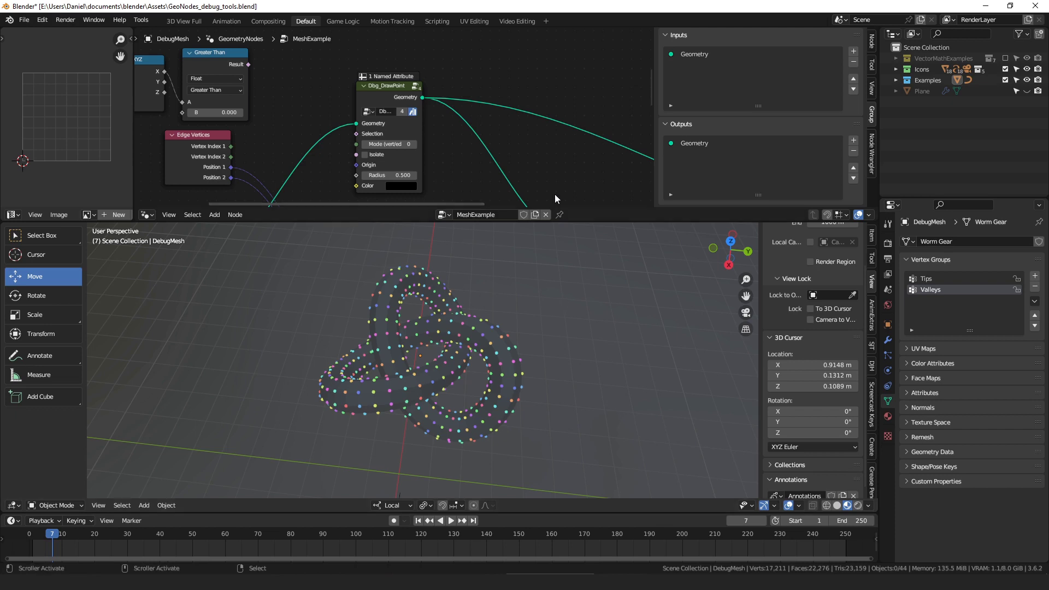
- Set the Mode of the Dbg_DrawPoint node to 2
{"action": "middle_click_drag", "start_coordinate": [485, 136], "coordinate": [451, 117]}
{"action": "left_click", "coordinate": [401, 81]}
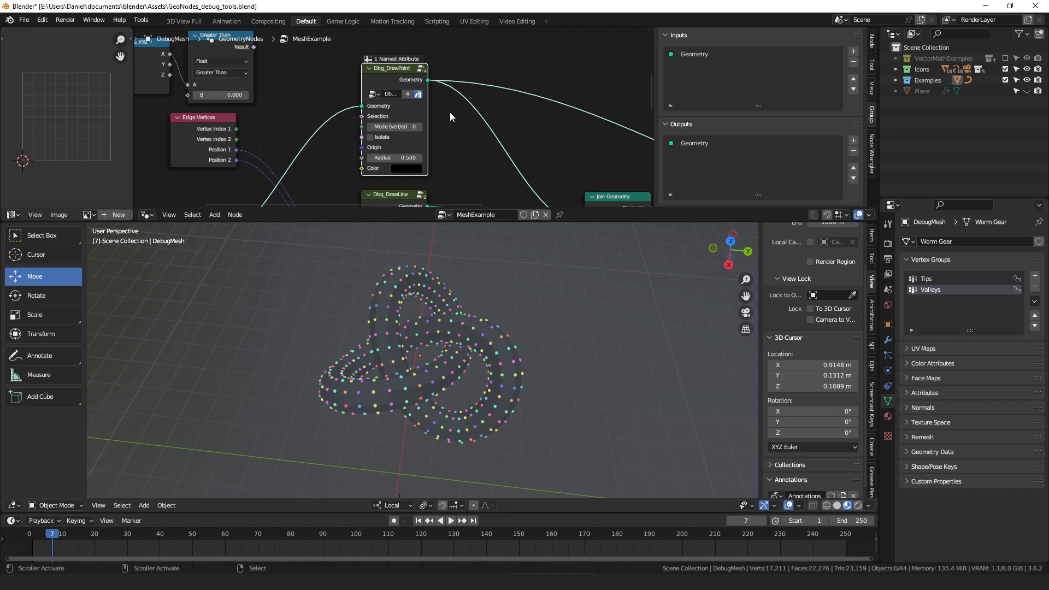
{"action": "left_click", "coordinate": [420, 127]}
{"action": "left_click", "coordinate": [421, 127]}
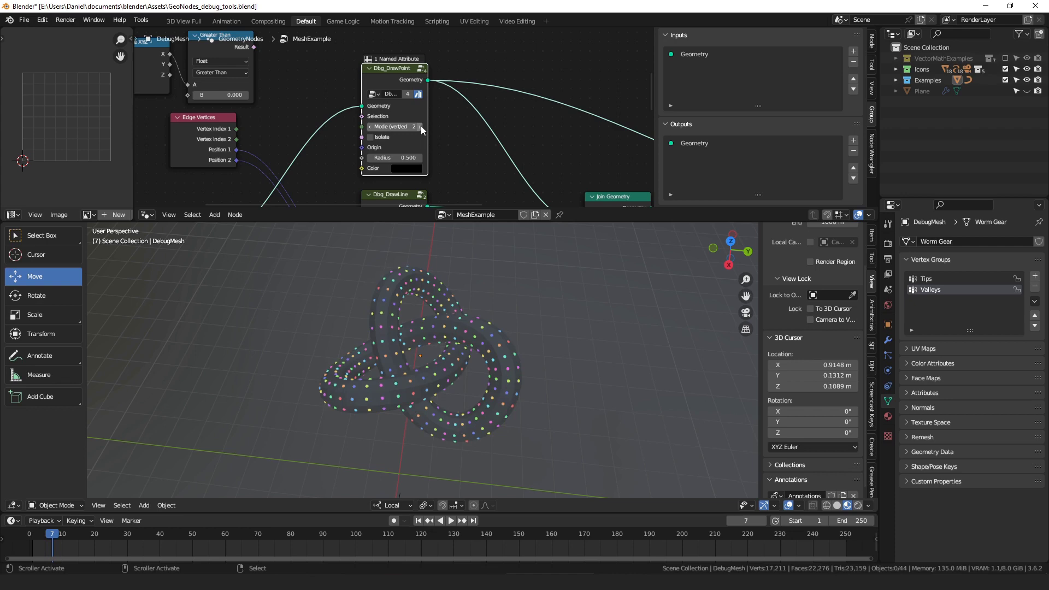
{"action": "scroll", "coordinate": [421, 126], "scroll_direction": "up", "scroll_amount": 1}
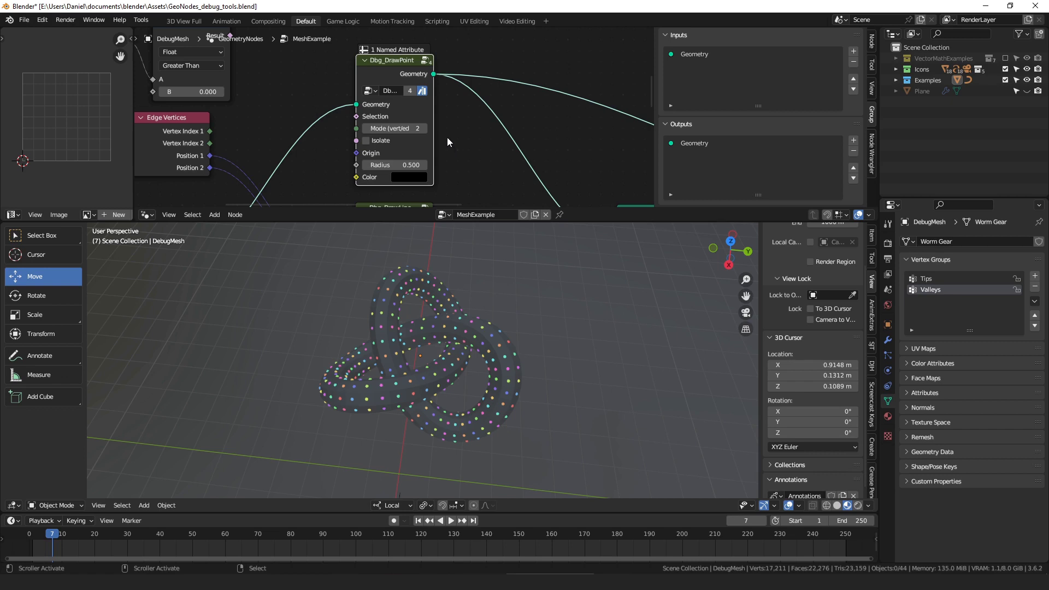
- Try limiting Dbg_DrawPoint by linking the Greater Than Result to its Selection, and remove the link after inspecting the points
{"action": "middle_click_drag", "start_coordinate": [337, 80], "coordinate": [355, 103]}
{"action": "scroll", "coordinate": [355, 103], "scroll_direction": "down", "scroll_amount": 1}
{"action": "left_click_drag", "start_coordinate": [259, 63], "coordinate": [375, 137]}
{"action": "middle_click_drag", "start_coordinate": [468, 260], "coordinate": [393, 346]}
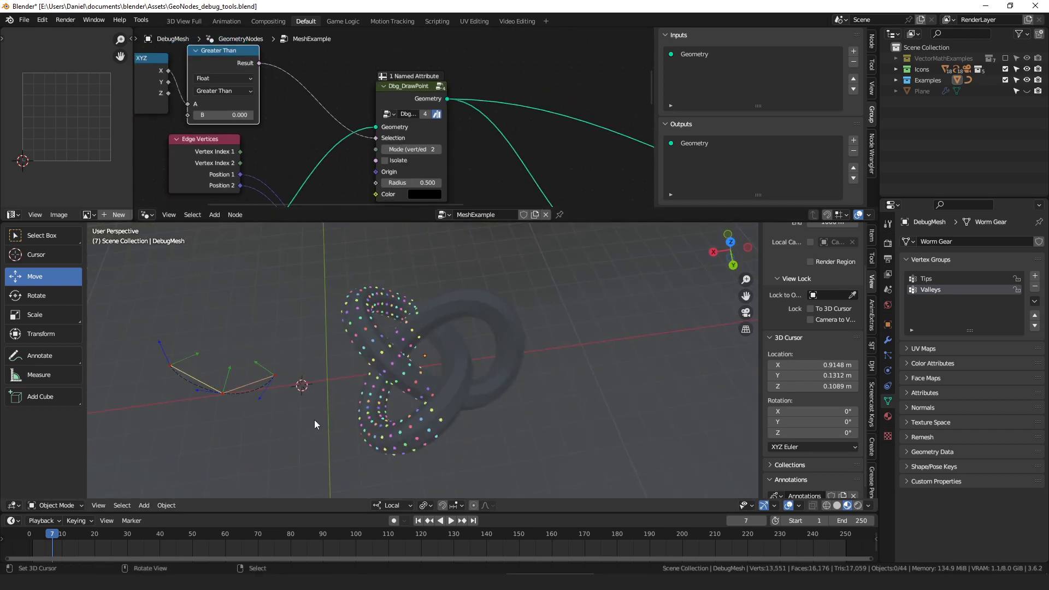
{"action": "scroll", "coordinate": [426, 131], "scroll_direction": "up", "scroll_amount": 3}
{"action": "middle_click_drag", "start_coordinate": [436, 141], "coordinate": [471, 86]}
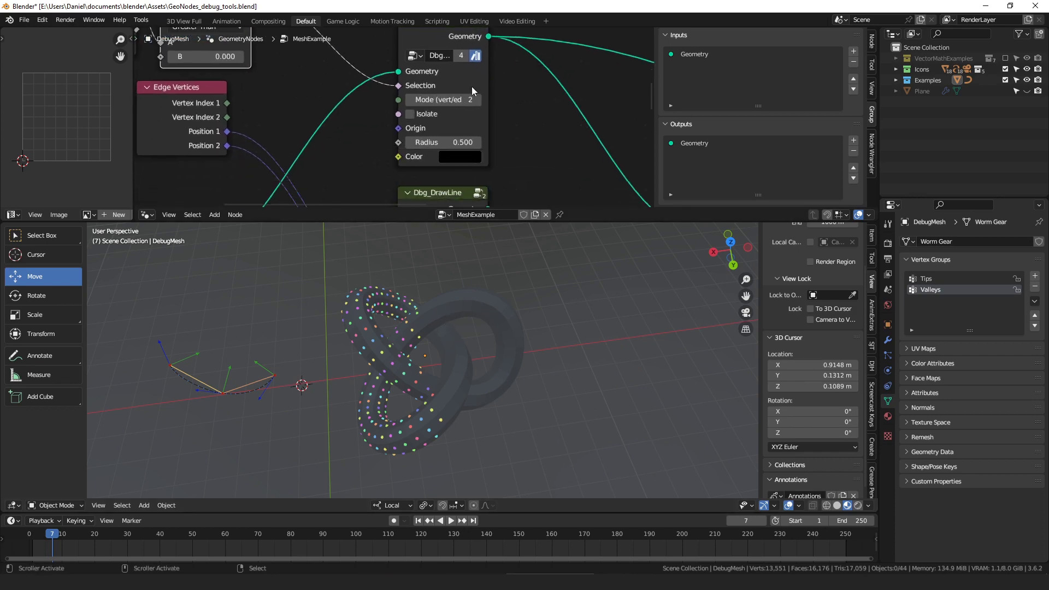
{"action": "left_click_drag", "start_coordinate": [399, 85], "coordinate": [383, 94]}
- Try Isolate on Dbg_DrawPoint to view the points without the mesh, and switch it off again
{"action": "left_click", "coordinate": [413, 114]}
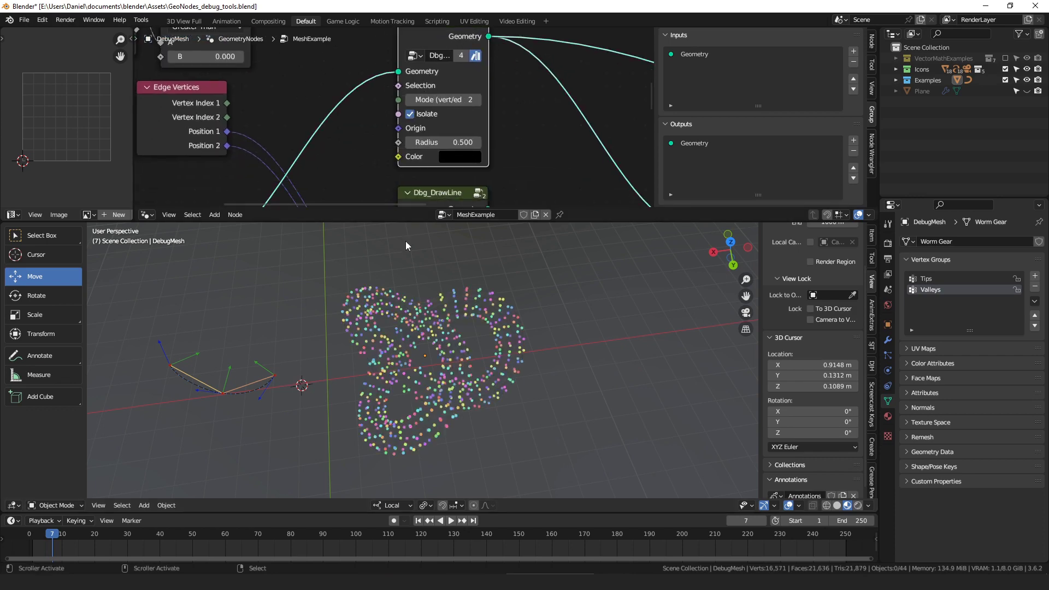
{"action": "middle_click_drag", "start_coordinate": [386, 408], "coordinate": [458, 369]}
{"action": "scroll", "coordinate": [457, 369], "scroll_direction": "up", "scroll_amount": 3}
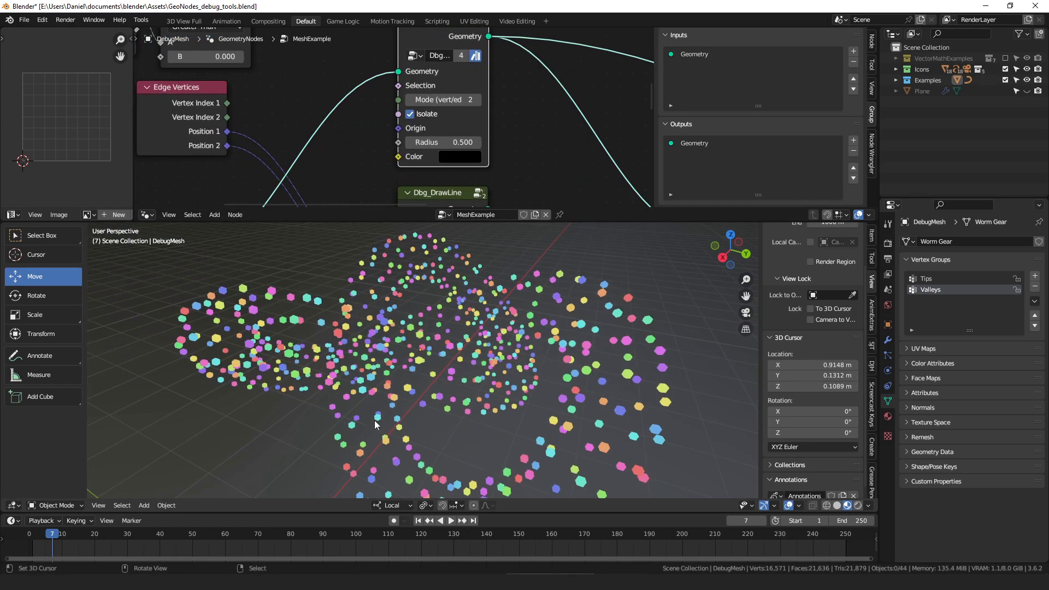
{"action": "left_click", "coordinate": [422, 120]}
- Set the Dbg_DrawPoint Radius to 0.900 and its Color to a bright blue
{"action": "scroll", "coordinate": [435, 122], "scroll_direction": "down", "scroll_amount": 3}
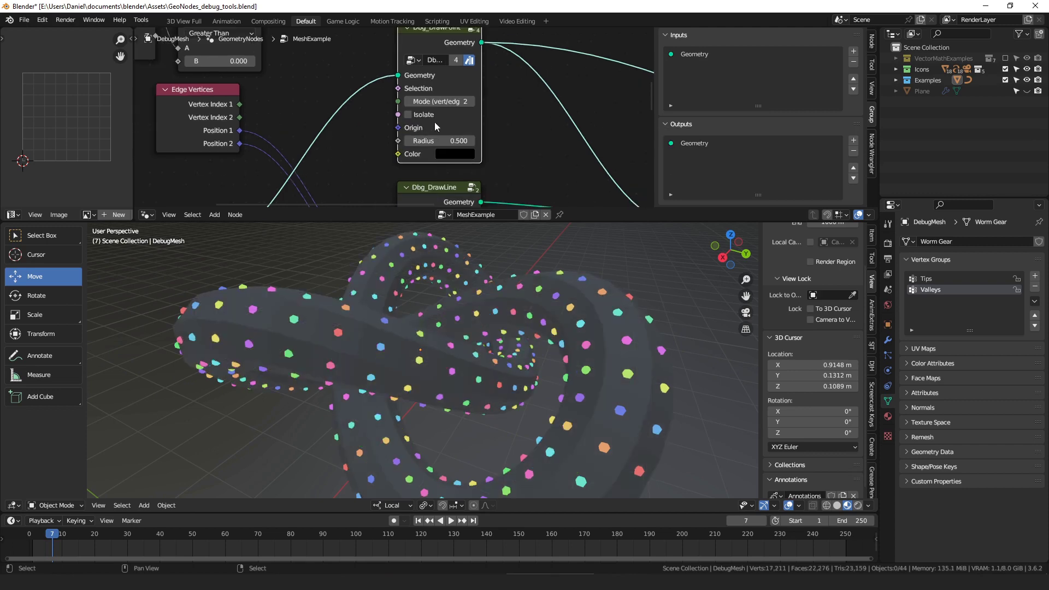
{"action": "mouse_move", "coordinate": [464, 120]}
{"action": "left_mouse_down"}
{"action": "mouse_move", "coordinate": [508, 120]}
{"action": "mouse_move", "coordinate": [464, 137]}
{"action": "left_mouse_up"}
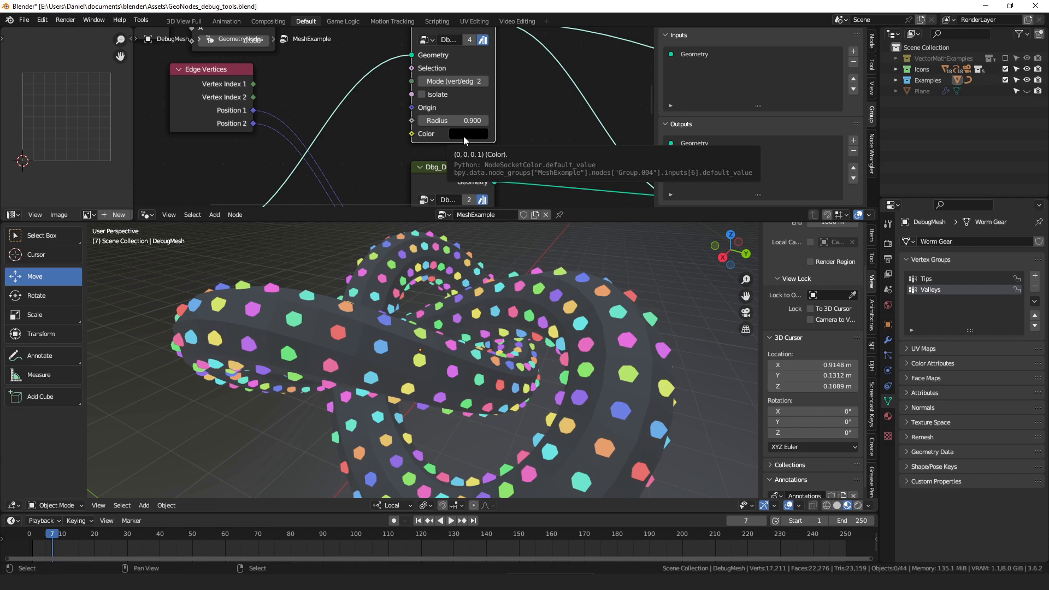
{"action": "left_click", "coordinate": [464, 136]}
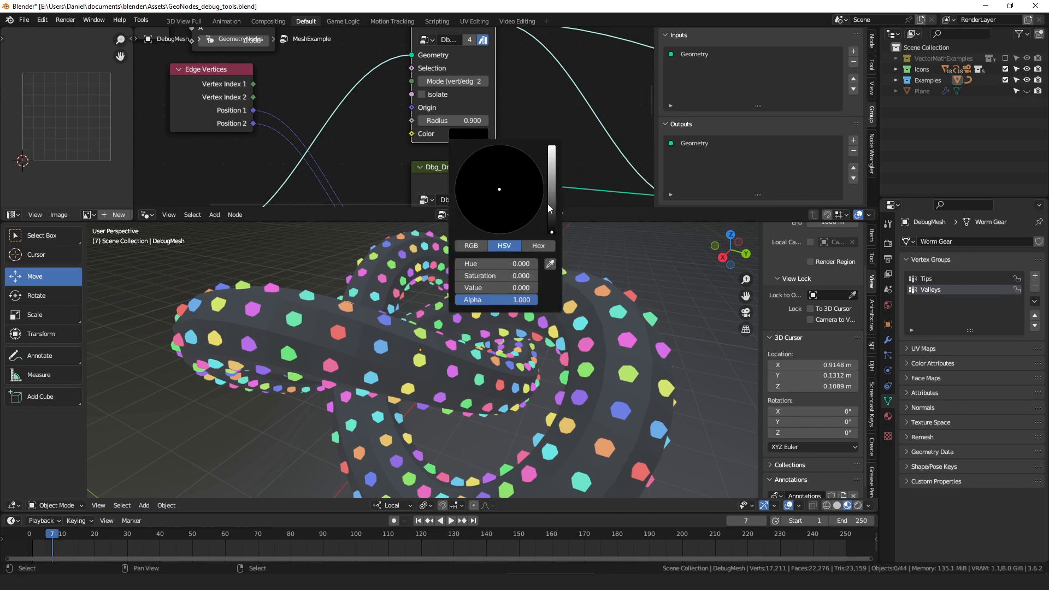
{"action": "left_click", "coordinate": [553, 173]}
{"action": "left_click", "coordinate": [521, 168]}
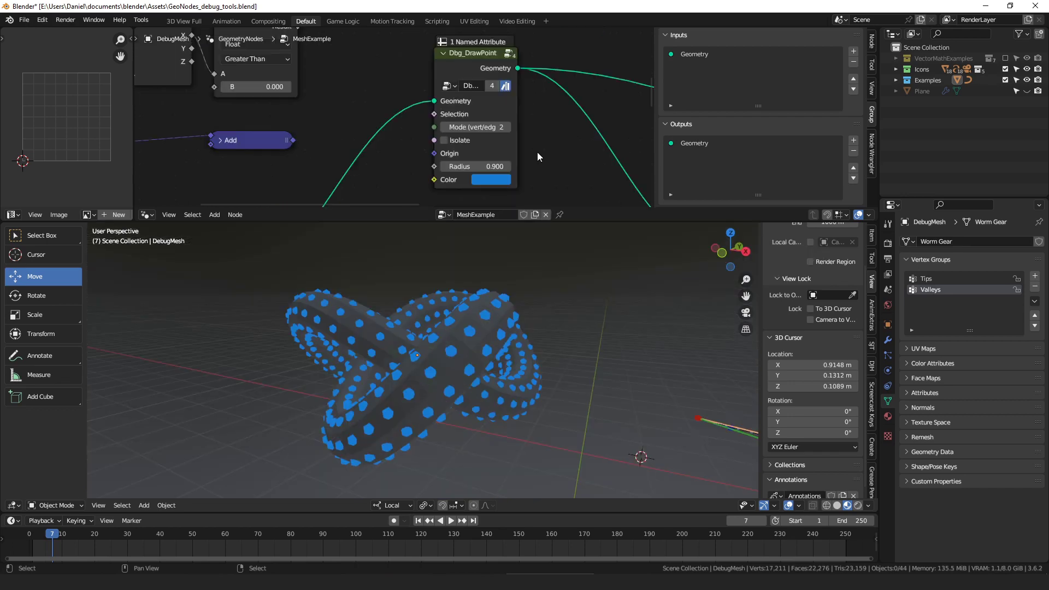
{"action": "scroll", "coordinate": [439, 158], "scroll_direction": "up", "scroll_amount": 3}
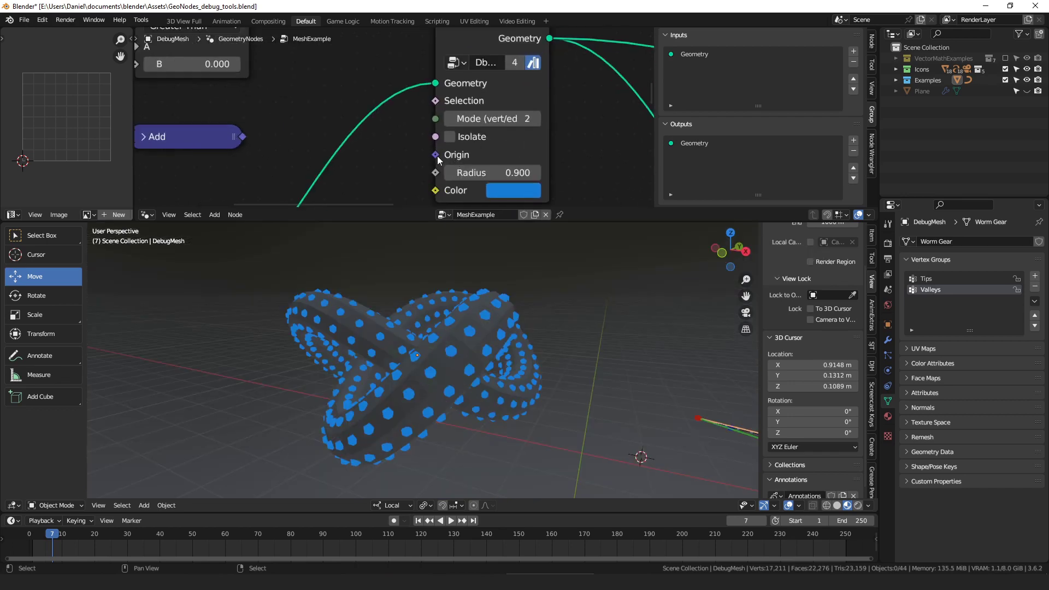
{"action": "left_click_drag", "start_coordinate": [439, 159], "coordinate": [385, 160]}
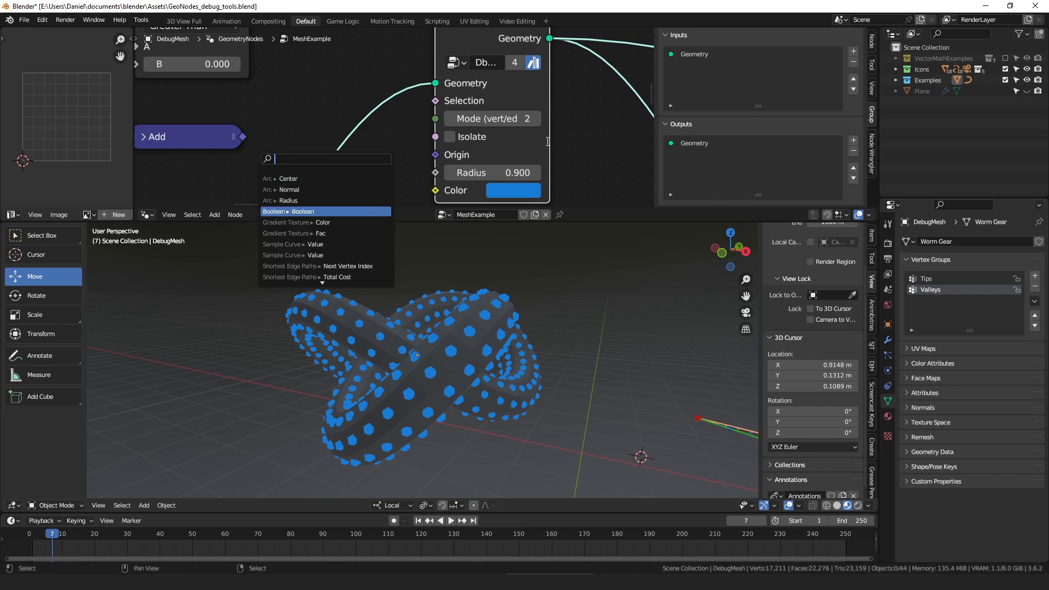
{"action": "key", "text": "Escape"}
- Connect the Add node that sums Position and Normal to the Origin of Dbg_DrawPoint, and inspect the offset points
{"action": "middle_click_drag", "start_coordinate": [572, 140], "coordinate": [535, 140]}
{"action": "scroll", "coordinate": [575, 124], "scroll_direction": "down", "scroll_amount": 3}
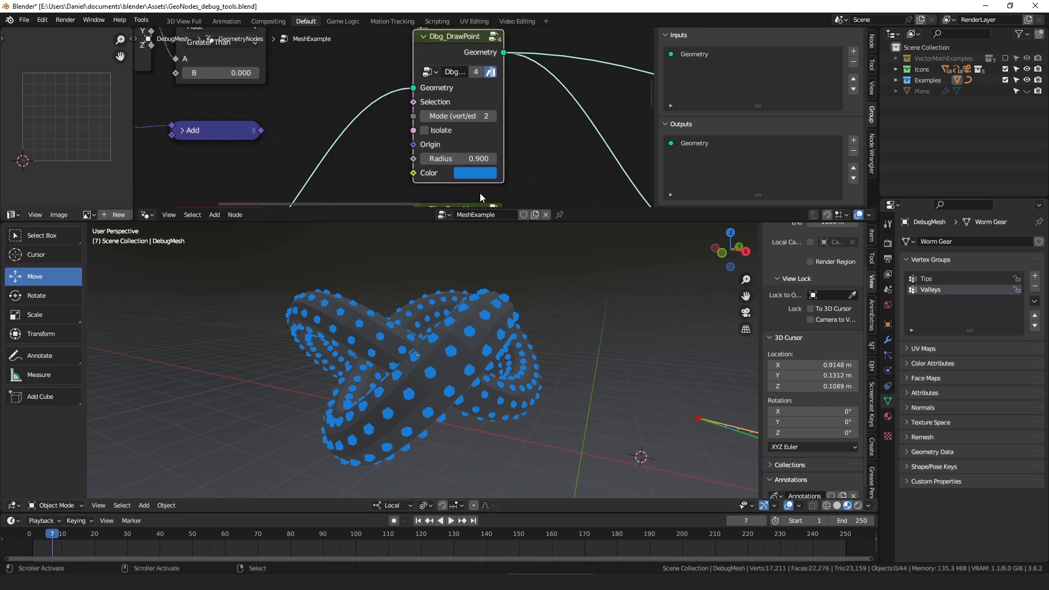
{"action": "scroll", "coordinate": [333, 136], "scroll_direction": "down", "scroll_amount": 2}
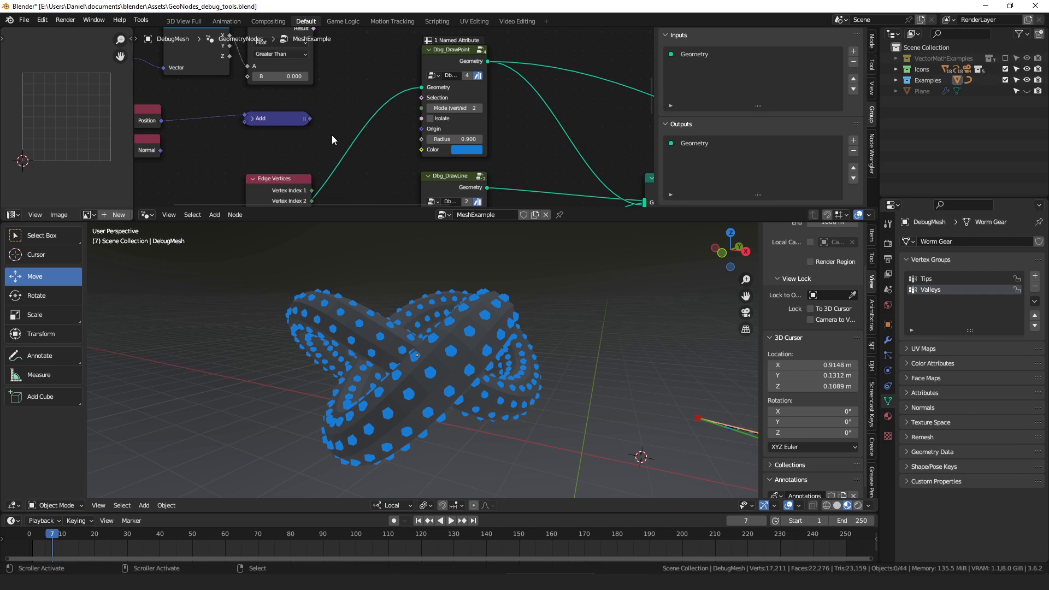
{"action": "middle_click_drag", "start_coordinate": [345, 96], "coordinate": [475, 111]}
{"action": "left_click_drag", "start_coordinate": [287, 151], "coordinate": [528, 130]}
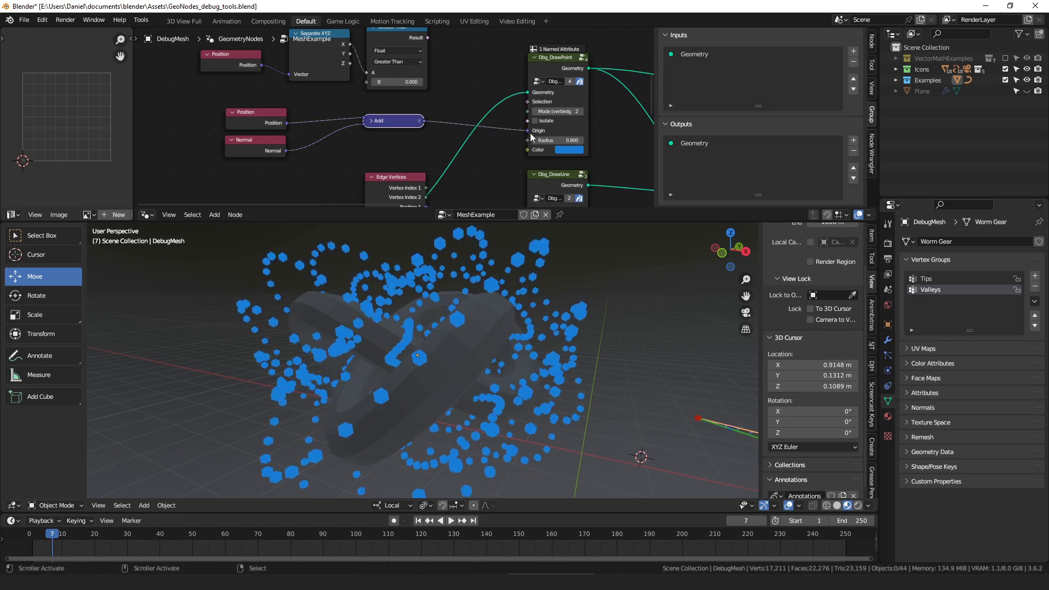
{"action": "middle_click_drag", "start_coordinate": [451, 351], "coordinate": [501, 352]}
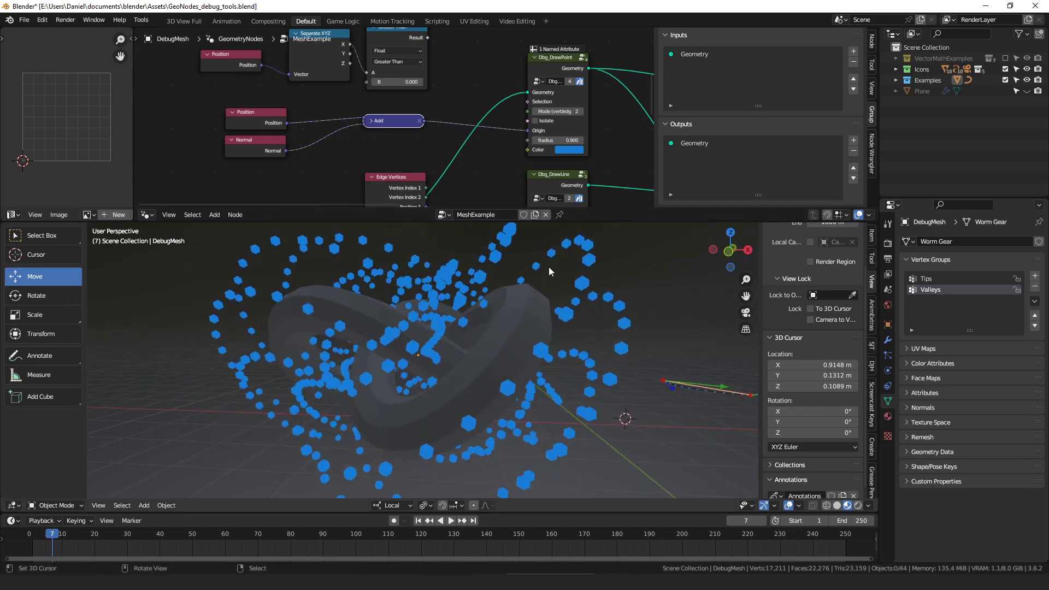
- Insert a vector Scale node between the Normal and Add nodes and reduce its Scale factor
{"action": "left_click_drag", "start_coordinate": [286, 151], "coordinate": [303, 162]}
{"action": "type", "text": "scale"}
{"action": "key", "text": "Return"}
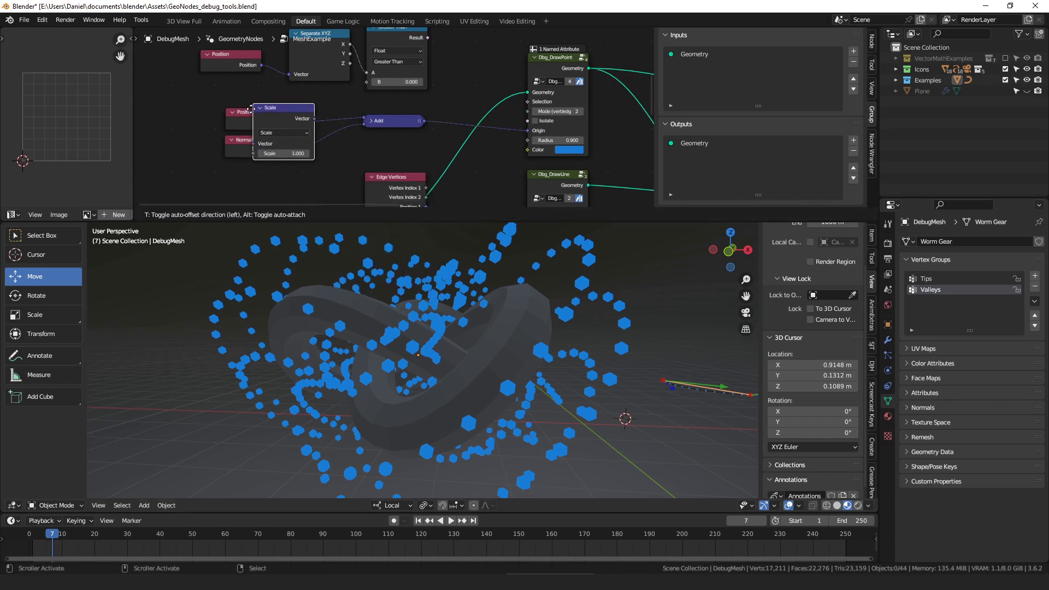
{"action": "left_click_drag", "start_coordinate": [303, 144], "coordinate": [366, 125]}
{"action": "left_click_drag", "start_coordinate": [284, 179], "coordinate": [232, 179]}
- Try Mode 2 on the Dbg_DrawLine node and set it back to 1
{"action": "middle_click_drag", "start_coordinate": [388, 159], "coordinate": [287, 122]}
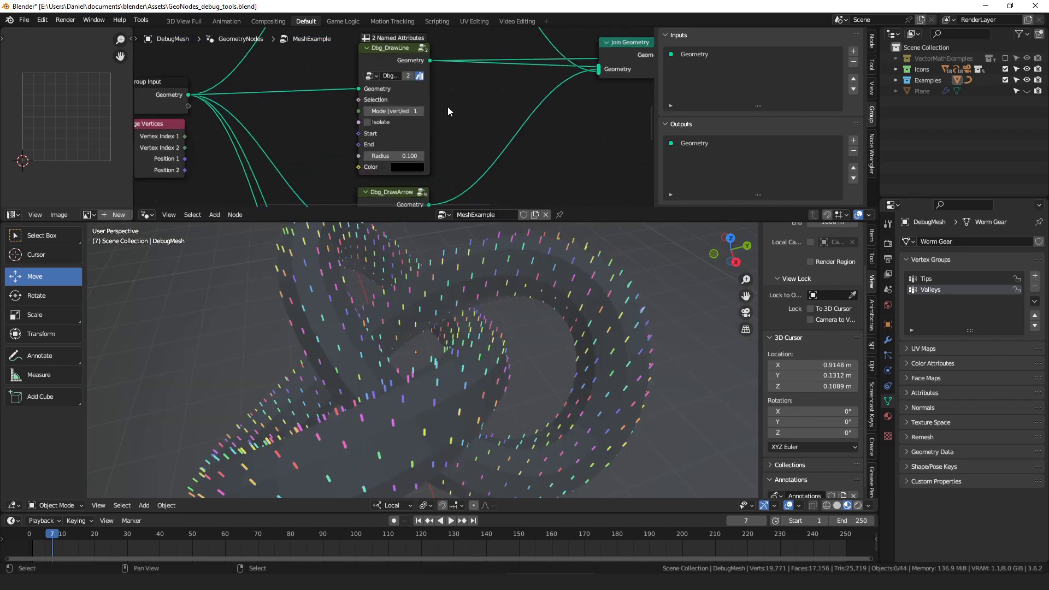
{"action": "left_click_drag", "start_coordinate": [394, 57], "coordinate": [393, 54]}
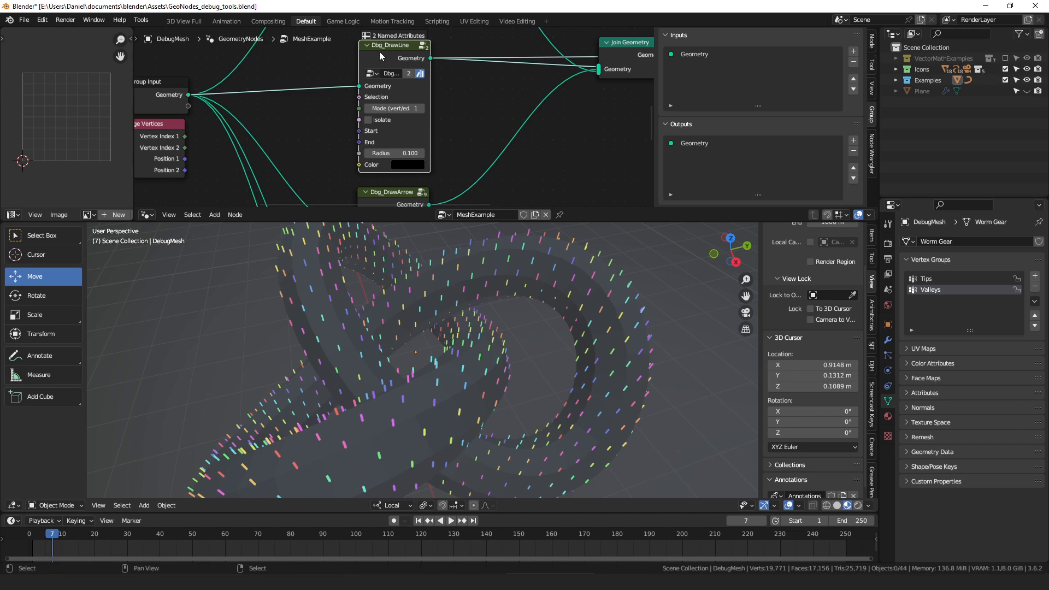
{"action": "scroll", "coordinate": [430, 80], "scroll_direction": "down", "scroll_amount": 1}
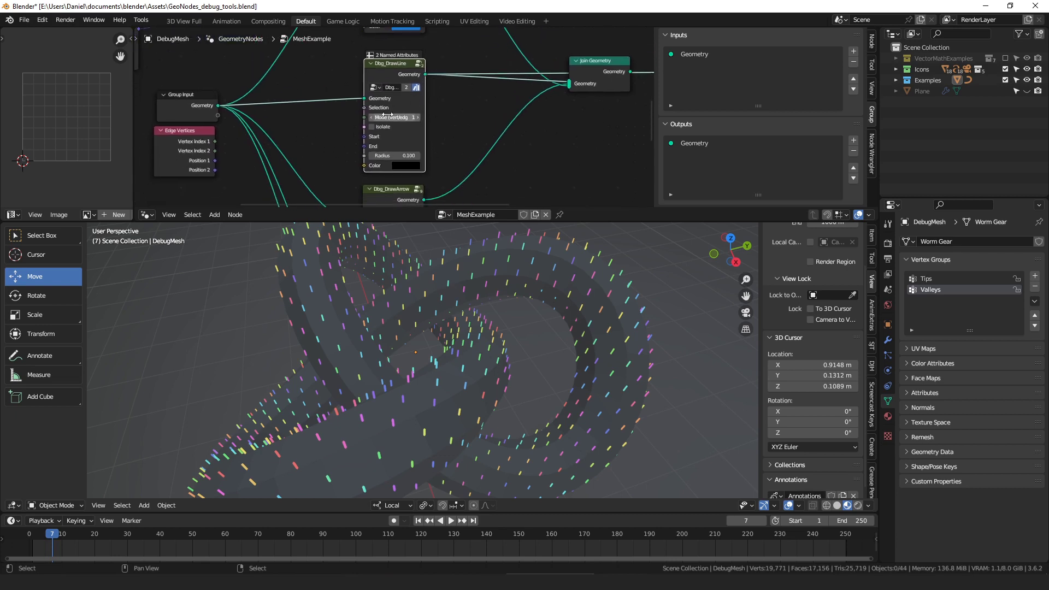
{"action": "left_click", "coordinate": [419, 118]}
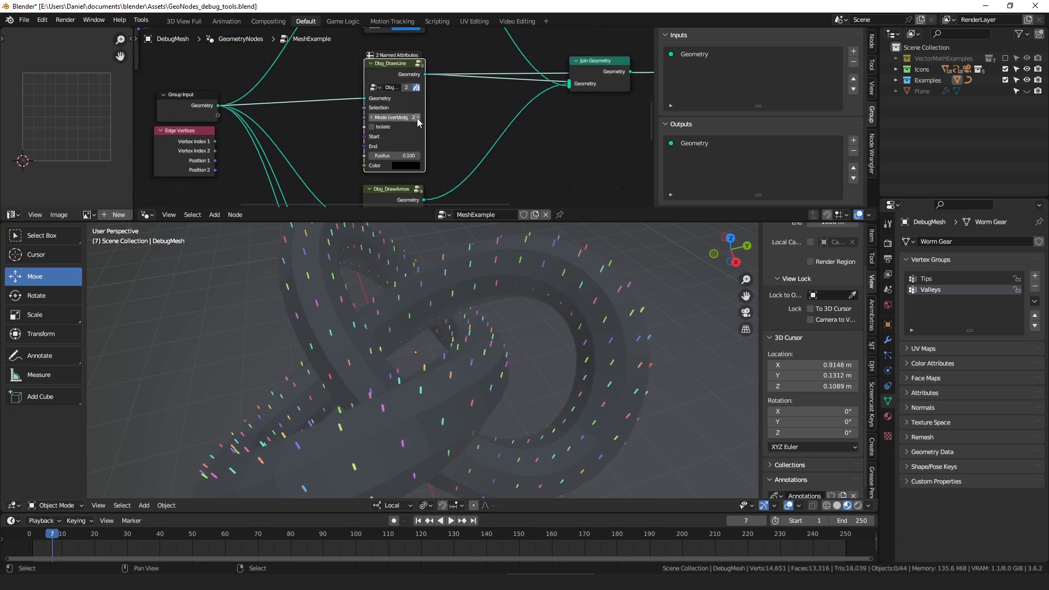
{"action": "left_click", "coordinate": [372, 117]}
- Try Isolate and a different Radius on Dbg_DrawLine, restoring both settings
{"action": "scroll", "coordinate": [391, 120], "scroll_direction": "down", "scroll_amount": 1}
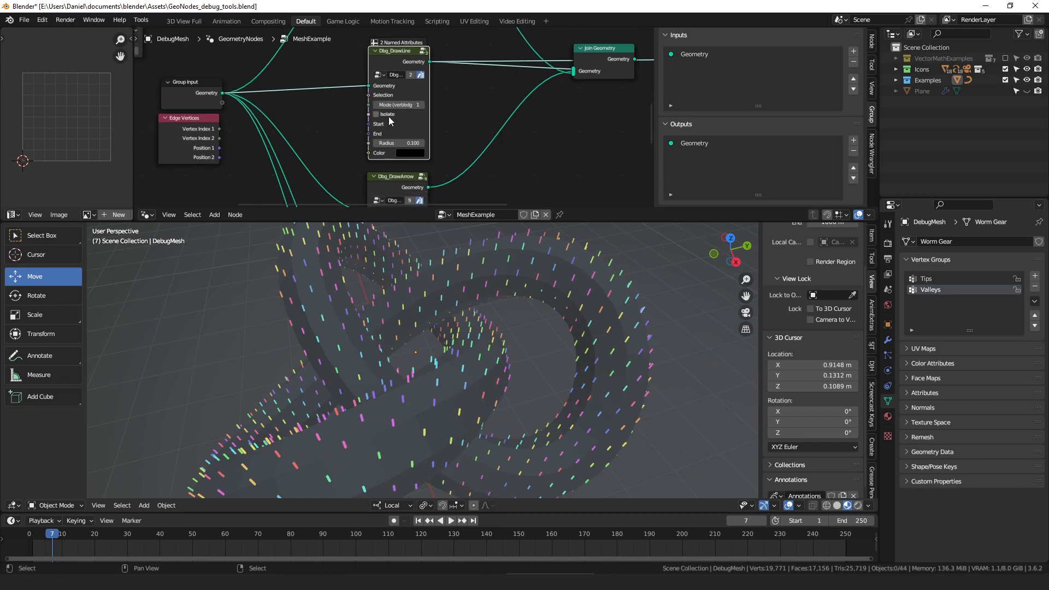
{"action": "left_click", "coordinate": [386, 116]}
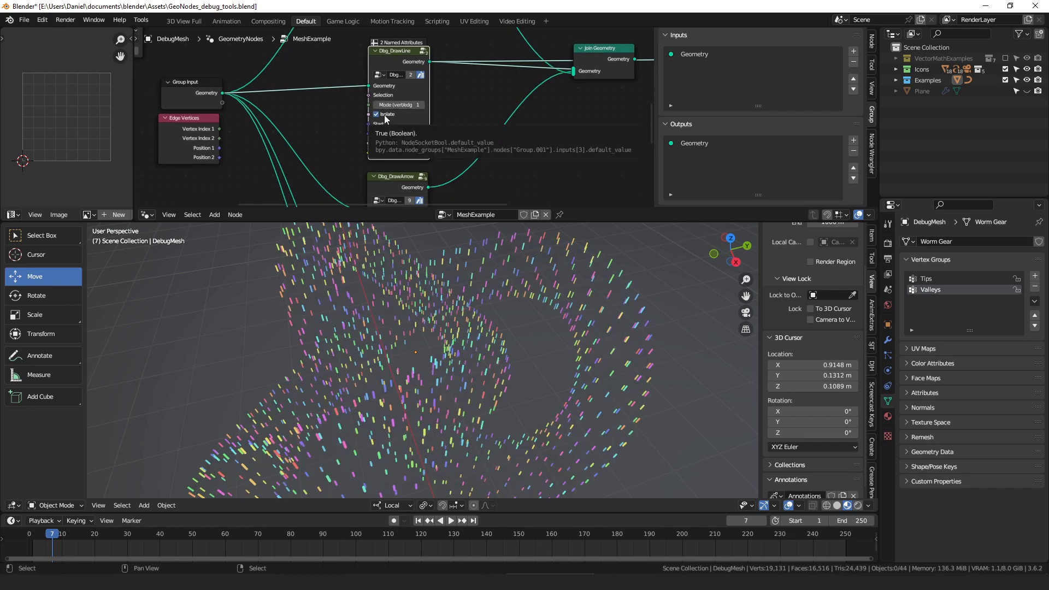
{"action": "left_click", "coordinate": [388, 116]}
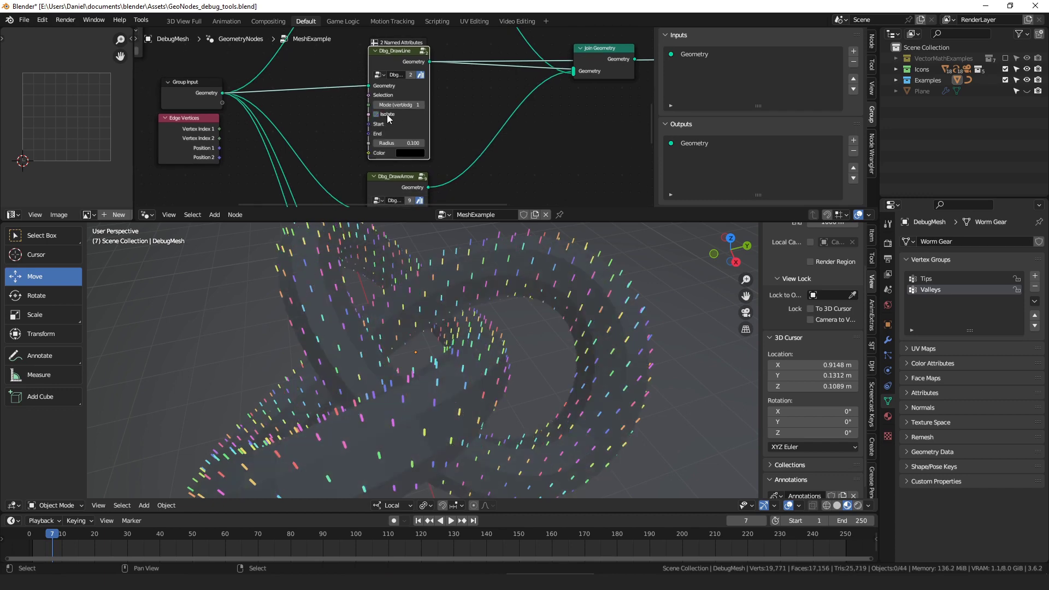
{"action": "scroll", "coordinate": [398, 159], "scroll_direction": "up", "scroll_amount": 4}
{"action": "left_click_drag", "start_coordinate": [392, 136], "coordinate": [447, 136]}
{"action": "right_click", "coordinate": [392, 137]}
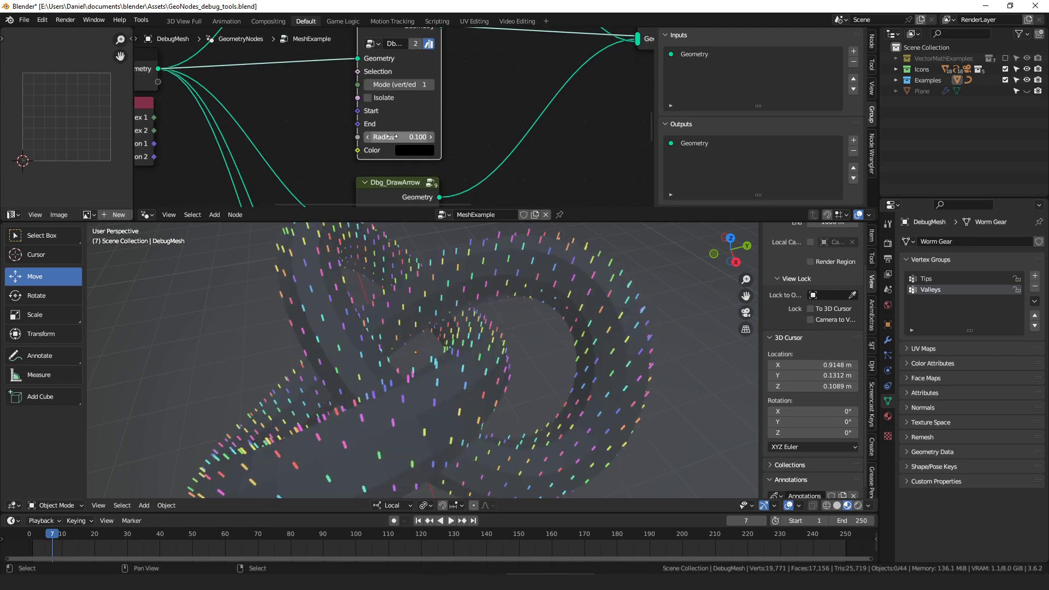
- Set the Color of Dbg_DrawLine to a pale beige
{"action": "left_click", "coordinate": [408, 151]}
{"action": "mouse_move", "coordinate": [498, 212]}
{"action": "left_mouse_down"}
{"action": "mouse_move", "coordinate": [452, 191]}
{"action": "mouse_move", "coordinate": [497, 176]}
{"action": "mouse_move", "coordinate": [442, 210]}
{"action": "left_mouse_up"}
{"action": "mouse_move", "coordinate": [421, 116]}
{"action": "middle_mouse_down"}
{"action": "mouse_move", "coordinate": [495, 126]}
{"action": "mouse_move", "coordinate": [476, 130]}
{"action": "mouse_move", "coordinate": [468, 152]}
{"action": "mouse_move", "coordinate": [449, 141]}
{"action": "mouse_move", "coordinate": [429, 183]}
{"action": "mouse_move", "coordinate": [416, 102]}
{"action": "middle_mouse_up"}
- Connect Position 1 and Position 2 of Edge Vertices to the Start and End of Dbg_DrawLine
{"action": "middle_click_drag", "start_coordinate": [432, 172], "coordinate": [444, 136]}
{"action": "mouse_move", "coordinate": [445, 140]}
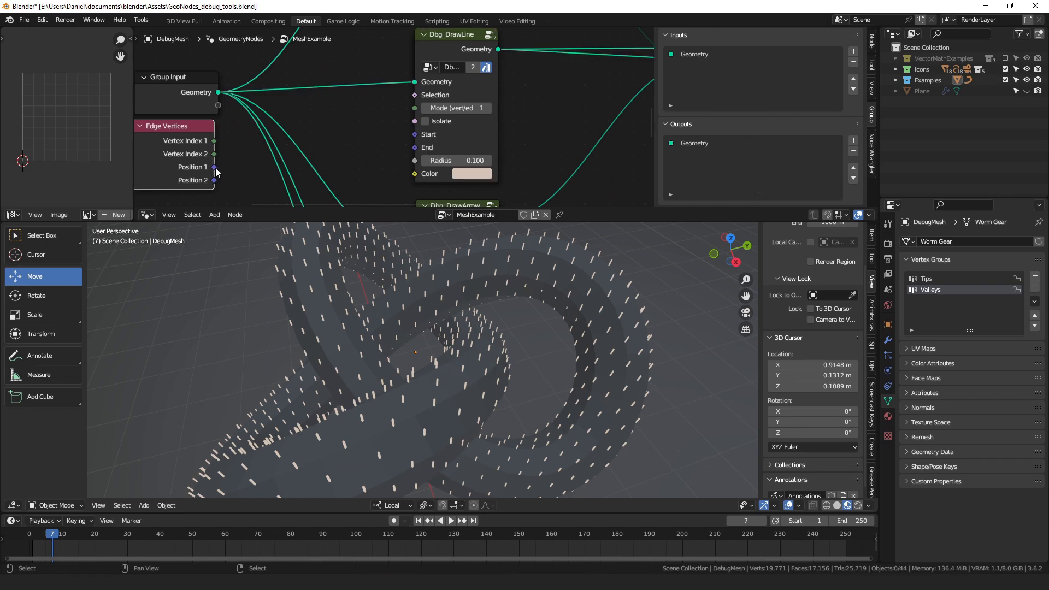
{"action": "mouse_move", "coordinate": [214, 167]}
{"action": "left_mouse_down"}
{"action": "mouse_move", "coordinate": [362, 140]}
{"action": "mouse_move", "coordinate": [396, 149]}
{"action": "mouse_move", "coordinate": [415, 134]}
{"action": "mouse_move", "coordinate": [218, 180]}
{"action": "left_mouse_up"}
{"action": "left_click_drag", "start_coordinate": [416, 143], "coordinate": [415, 145]}
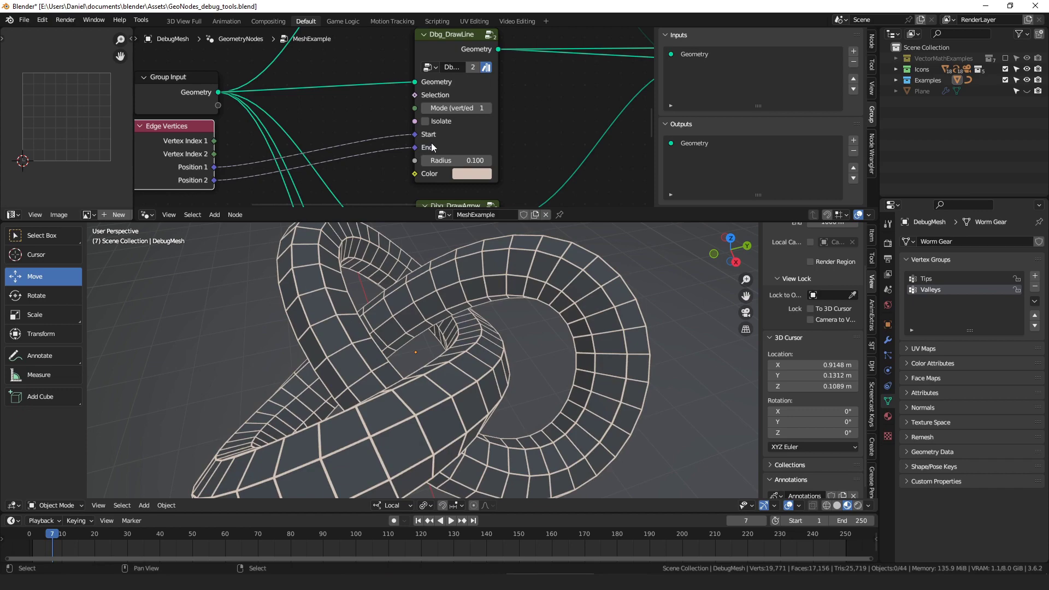
- Nudge the Edge Vertices node into line beneath Group Input and examine the lines drawn along the knot's edges
{"action": "mouse_move", "coordinate": [433, 144]}
{"action": "middle_click_drag", "start_coordinate": [173, 134], "coordinate": [227, 124]}
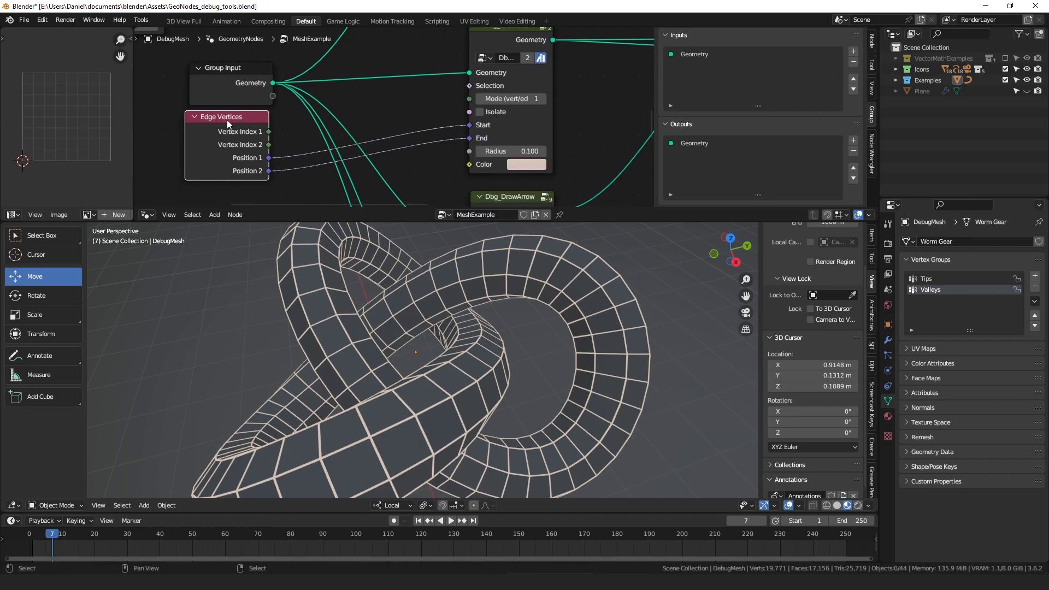
{"action": "left_click_drag", "start_coordinate": [211, 118], "coordinate": [216, 117]}
{"action": "middle_click_drag", "start_coordinate": [483, 328], "coordinate": [453, 297]}
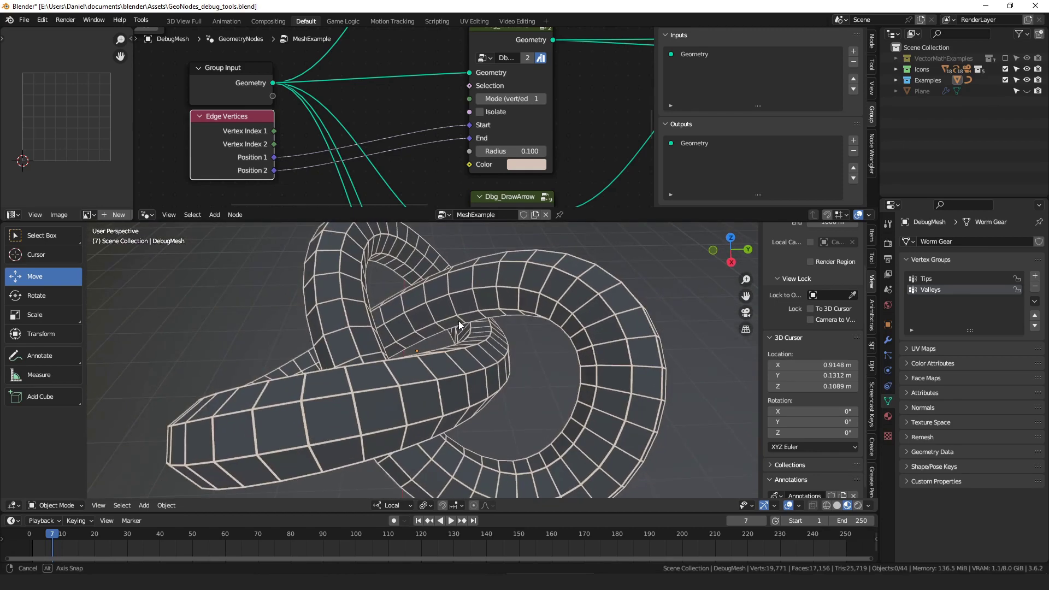
{"action": "scroll", "coordinate": [528, 138], "scroll_direction": "down", "scroll_amount": 2}
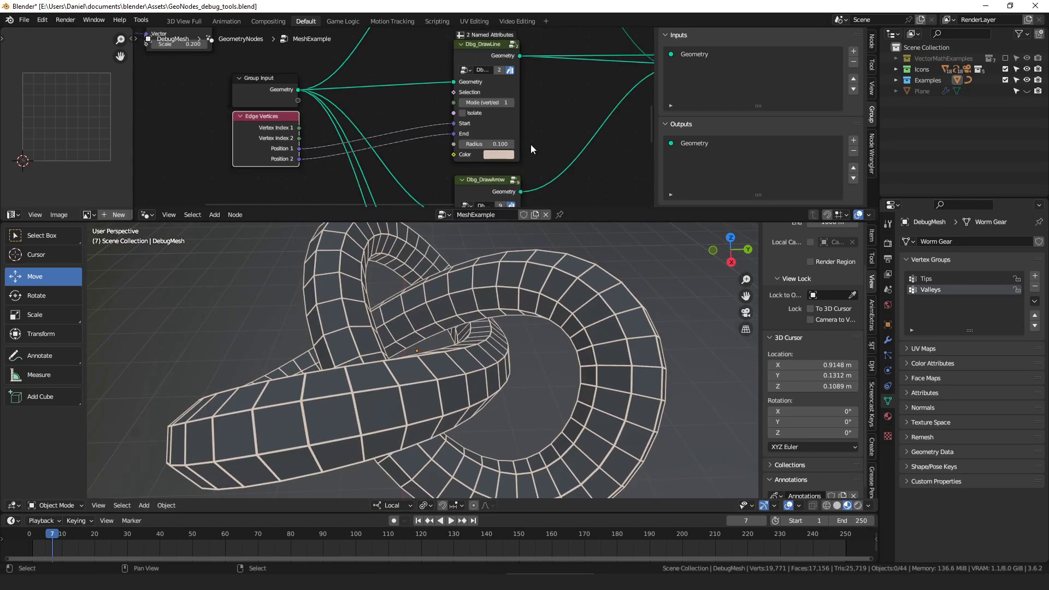
{"action": "left_click_drag", "start_coordinate": [453, 123], "coordinate": [433, 128]}
{"action": "left_click_drag", "start_coordinate": [453, 134], "coordinate": [424, 128]}
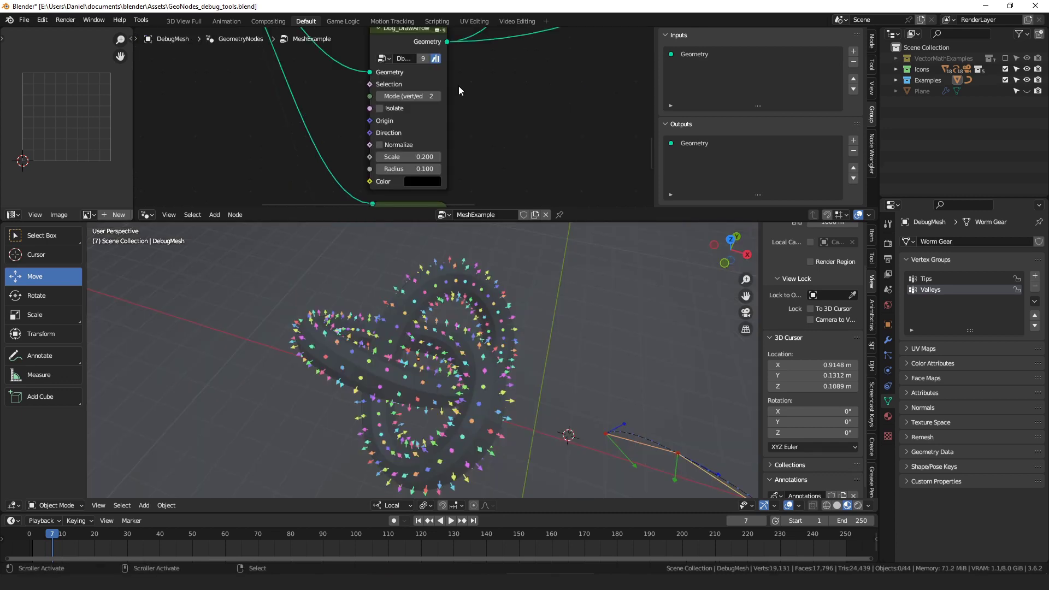
- Try Mode 1 on the Dbg_DrawArrow node and set it back to 2
{"action": "middle_click_drag", "start_coordinate": [476, 86], "coordinate": [476, 110]}
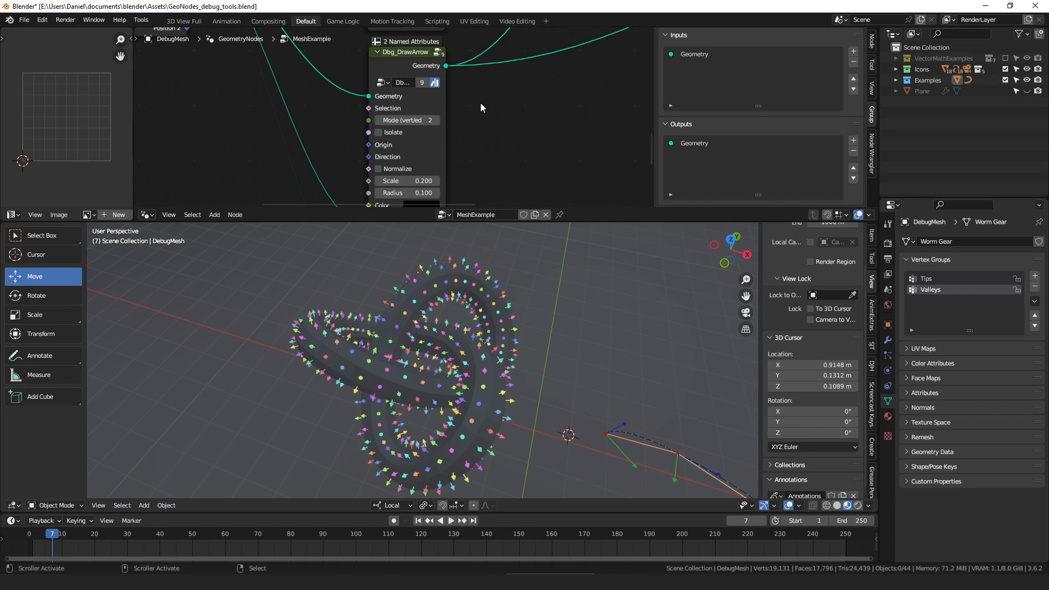
{"action": "left_click", "coordinate": [378, 120]}
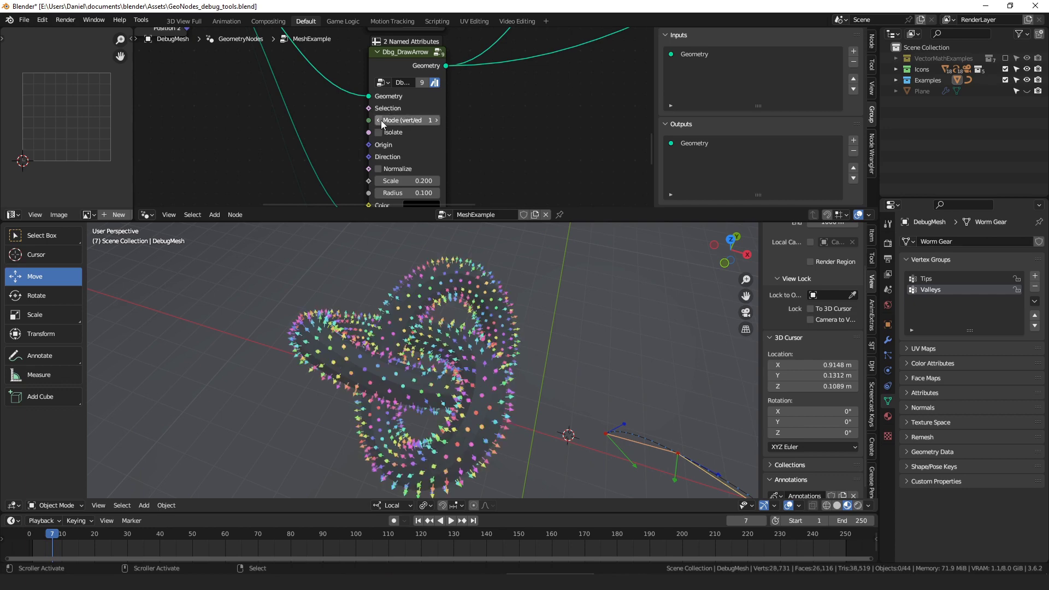
{"action": "left_click", "coordinate": [436, 121]}
- Try Normalize on Dbg_DrawArrow, and test larger arrows with Scale 0.400 and Radius 0.500
{"action": "middle_click_drag", "start_coordinate": [427, 155], "coordinate": [432, 108]}
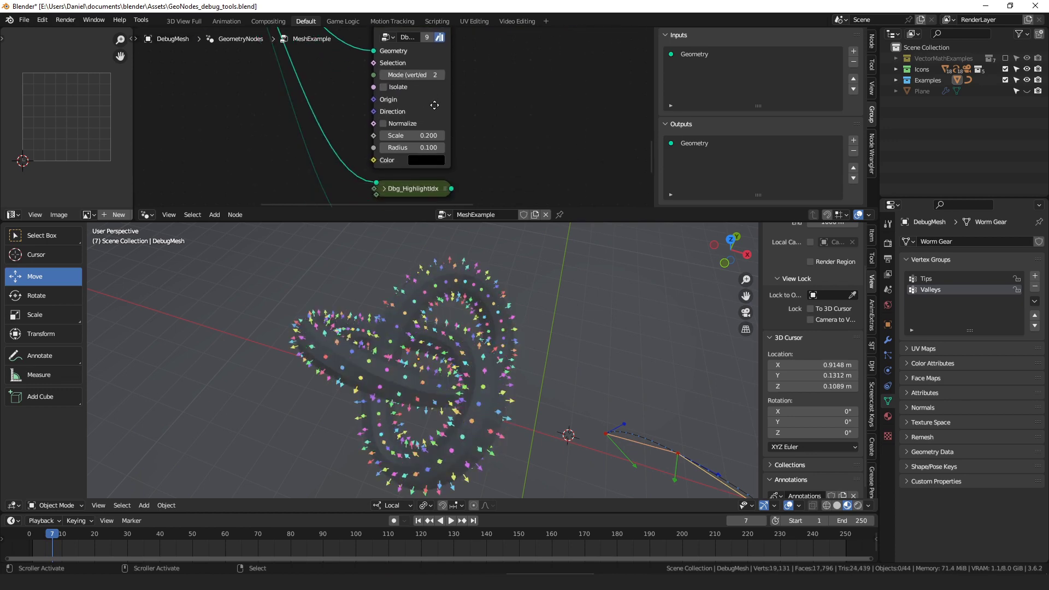
{"action": "left_click", "coordinate": [412, 123]}
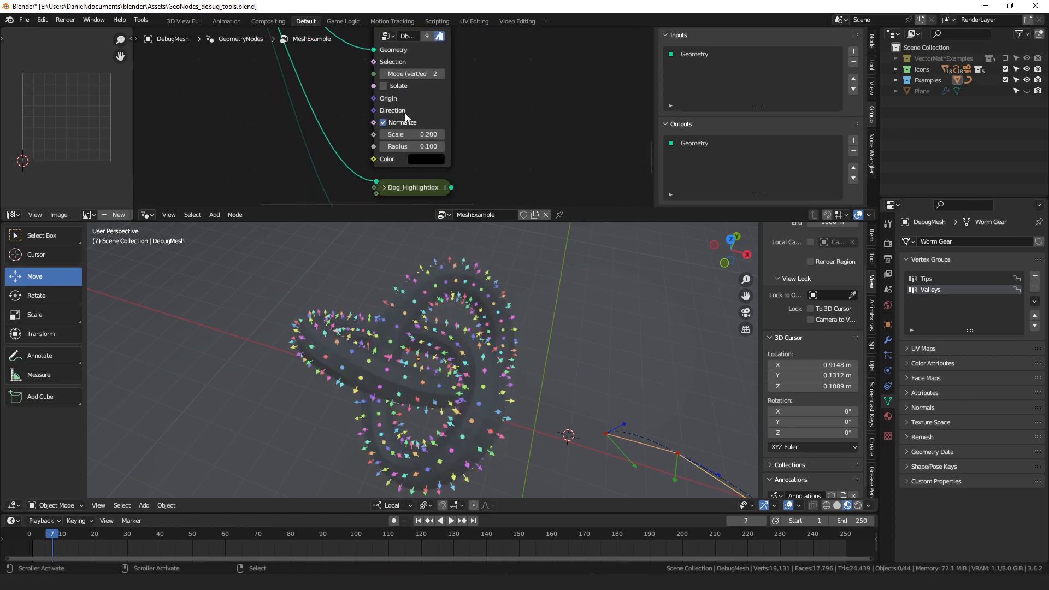
{"action": "left_click_drag", "start_coordinate": [411, 138], "coordinate": [440, 146]}
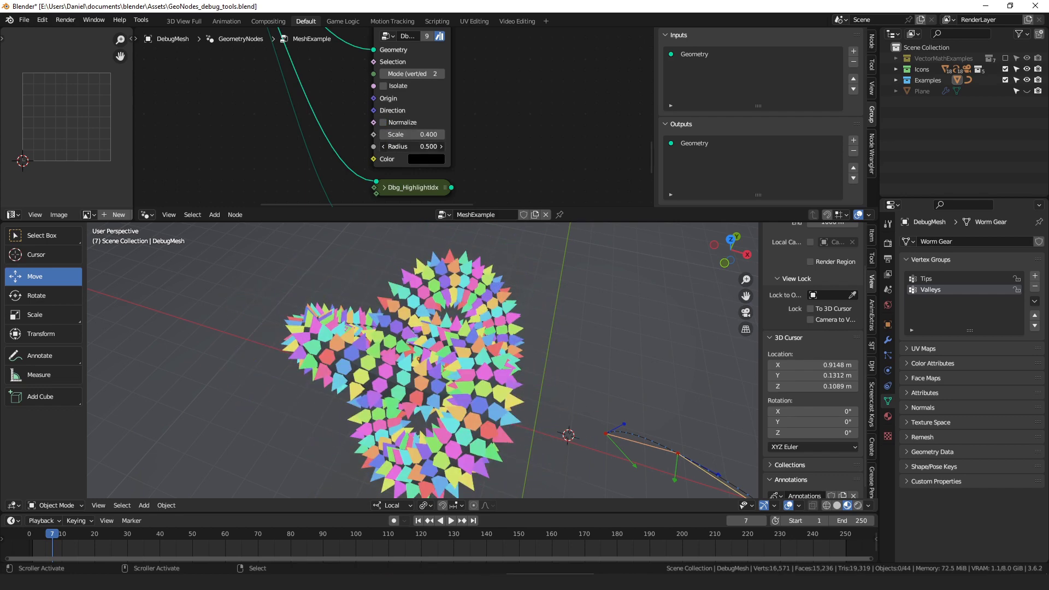
- Set the Color of Dbg_DrawArrow to bright green
{"action": "left_click", "coordinate": [431, 159]}
{"action": "left_click", "coordinate": [503, 198]}
{"action": "left_click_drag", "start_coordinate": [484, 227], "coordinate": [422, 196]}
{"action": "scroll", "coordinate": [553, 94], "scroll_direction": "up", "scroll_amount": 1}
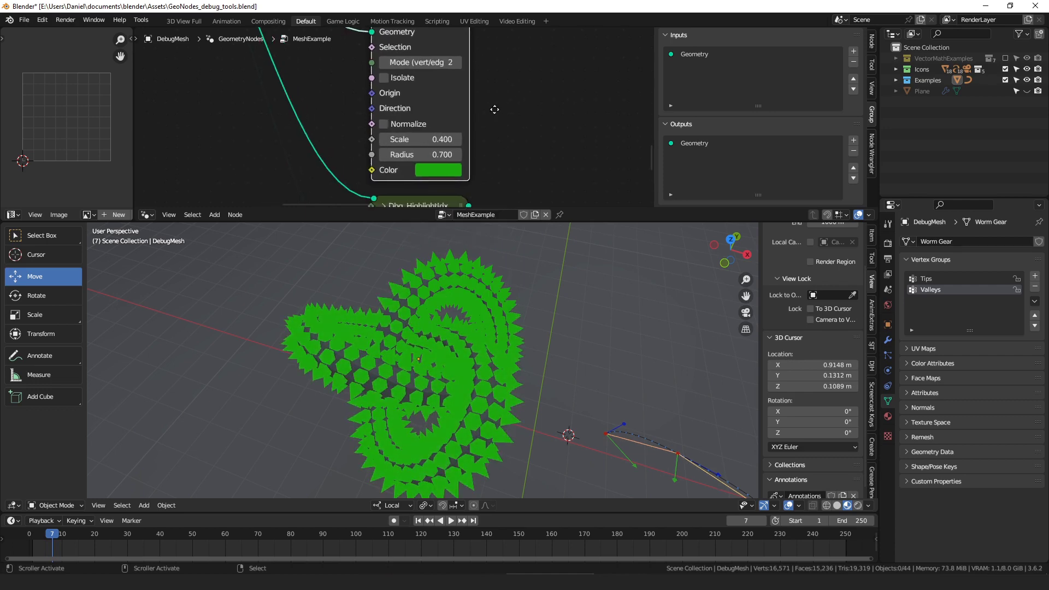
- Add a Position node connected to the Origin input of Dbg_DrawArrow and place it beside the node
{"action": "middle_click_drag", "start_coordinate": [493, 108], "coordinate": [524, 126]}
{"action": "left_click_drag", "start_coordinate": [459, 128], "coordinate": [233, 82]}
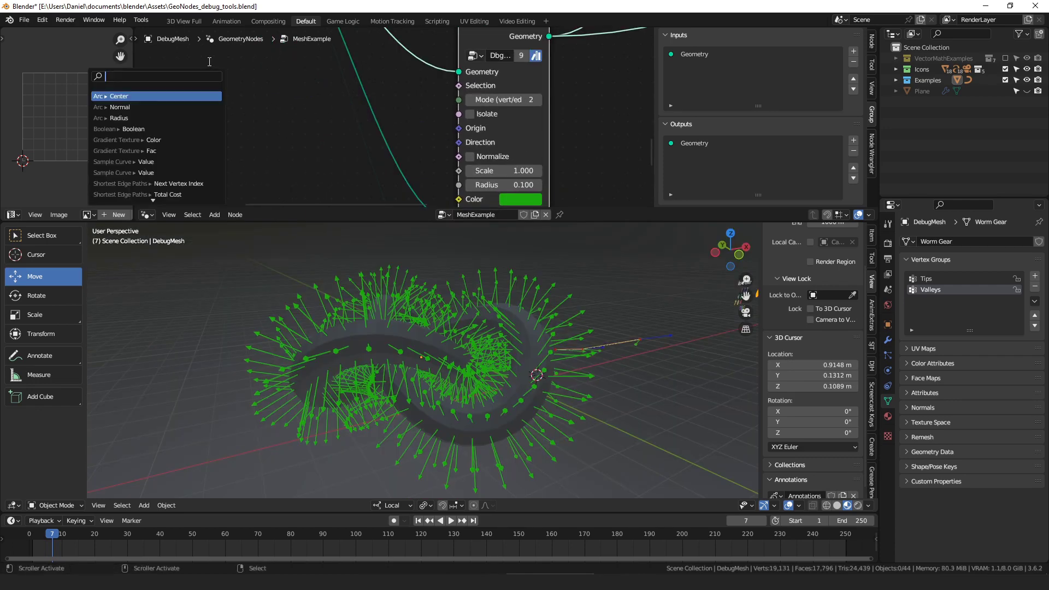
{"action": "type", "text": "pos"}
{"action": "key", "text": "Return"}
{"action": "left_click", "coordinate": [267, 62]}
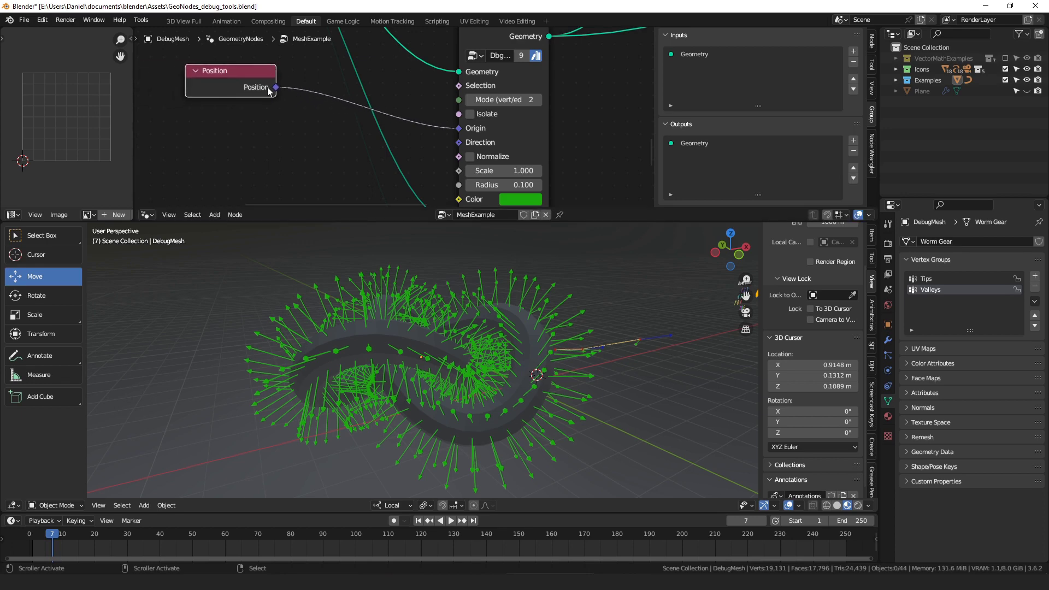
- Add a Normal node connected to the Direction input of Dbg_DrawArrow and place it below the Position node
{"action": "middle_click_drag", "start_coordinate": [470, 143], "coordinate": [529, 125]}
{"action": "left_click_drag", "start_coordinate": [529, 125], "coordinate": [142, 118]}
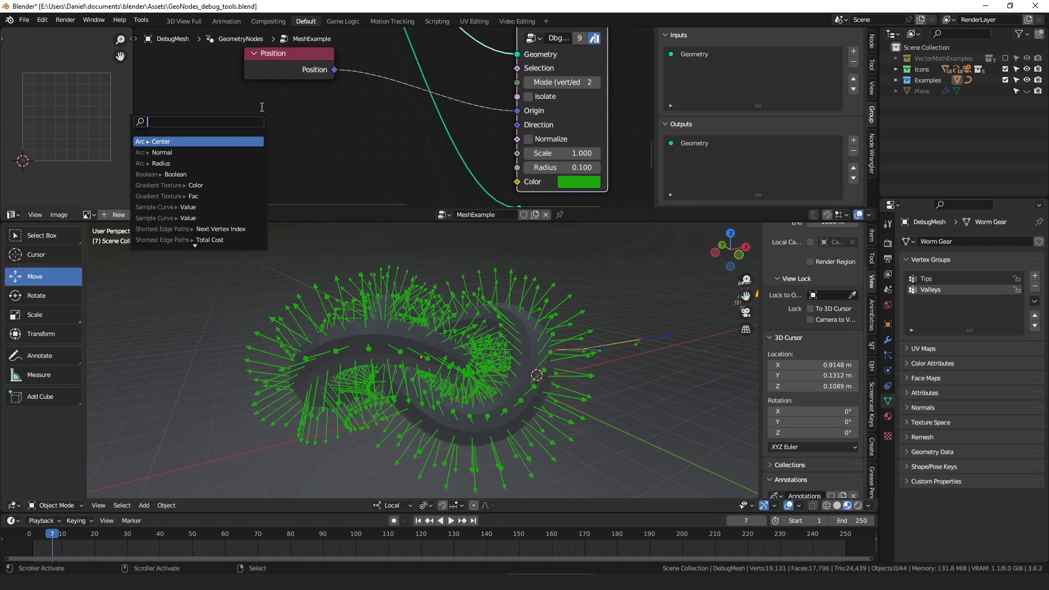
{"action": "type", "text": "normal"}
{"action": "key", "text": "Return"}
{"action": "left_click", "coordinate": [261, 107]}
{"action": "scroll", "coordinate": [246, 108], "scroll_direction": "up", "scroll_amount": 4}
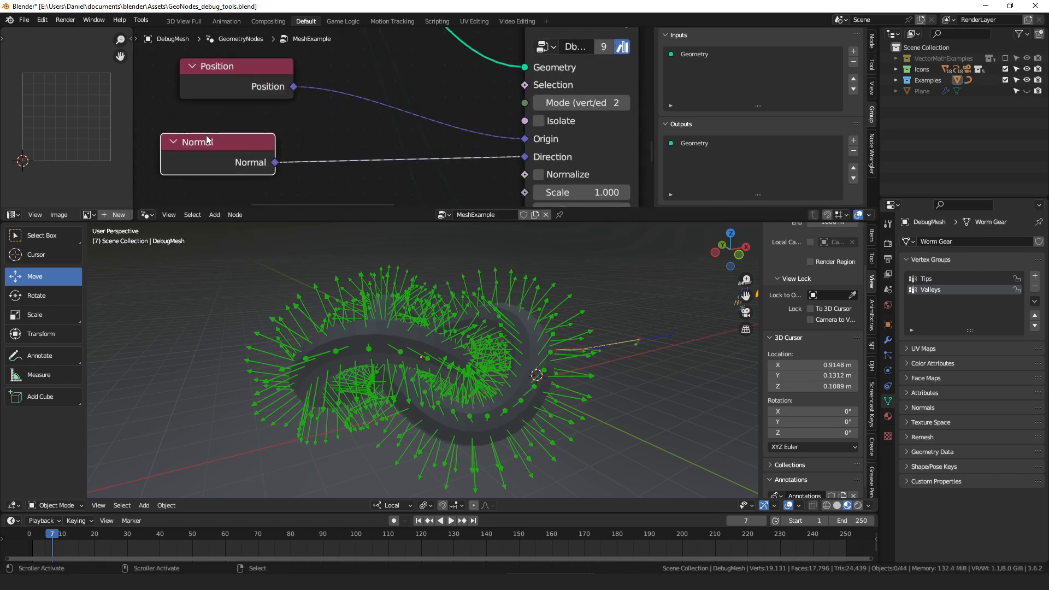
- Add a Cross Product vector math node fed by the Normal output
{"action": "left_click_drag", "start_coordinate": [238, 107], "coordinate": [324, 146]}
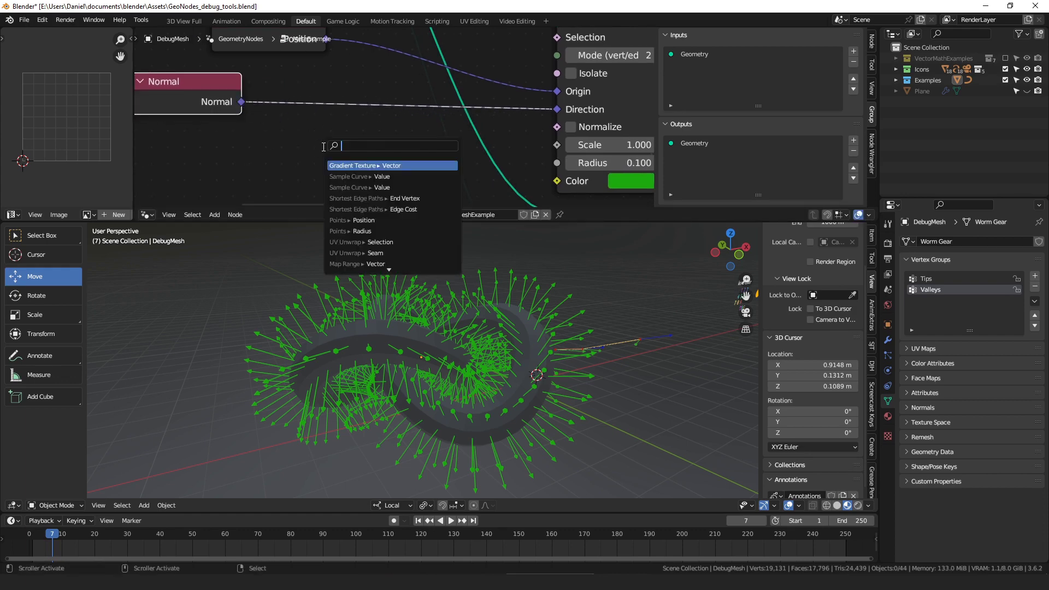
{"action": "type", "text": "cross"}
{"action": "key", "text": "Return"}
{"action": "left_click", "coordinate": [279, 85]}
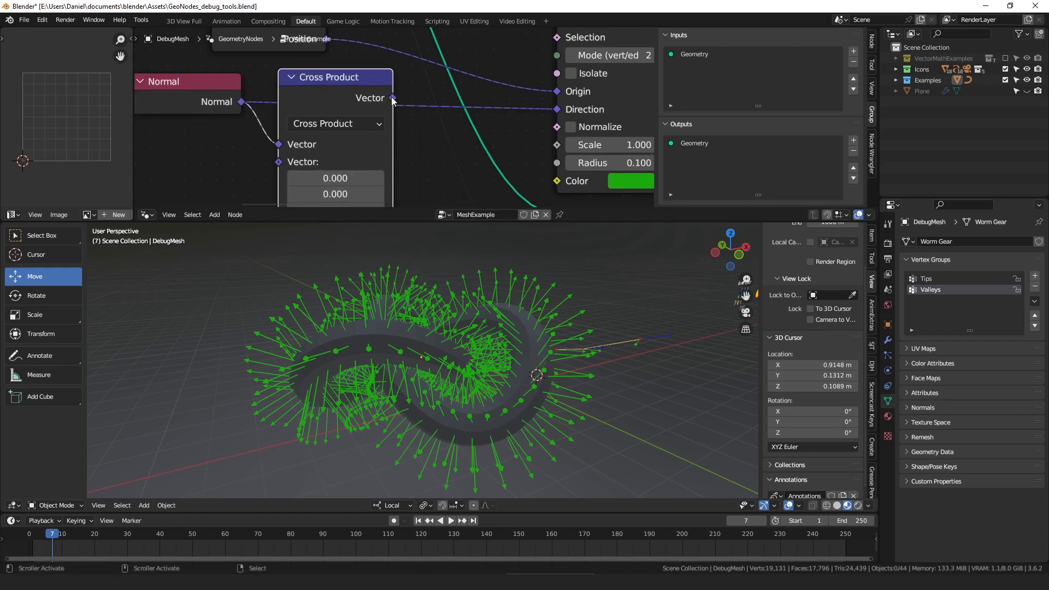
- Feed the Cross Product result into Direction on Dbg_DrawArrow, with the second vector's Z set to 1.000
{"action": "middle_click_drag", "start_coordinate": [432, 137], "coordinate": [490, 64]}
{"action": "left_click", "coordinate": [408, 133]}
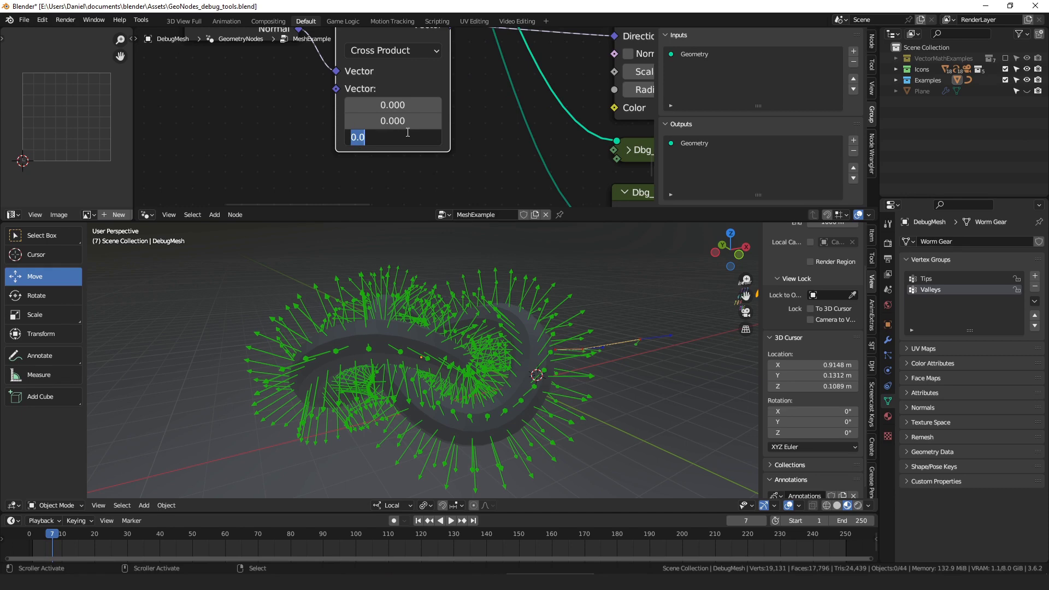
{"action": "type", "text": "1"}
{"action": "key", "text": "Return"}
{"action": "middle_click_drag", "start_coordinate": [470, 350], "coordinate": [625, 360]}
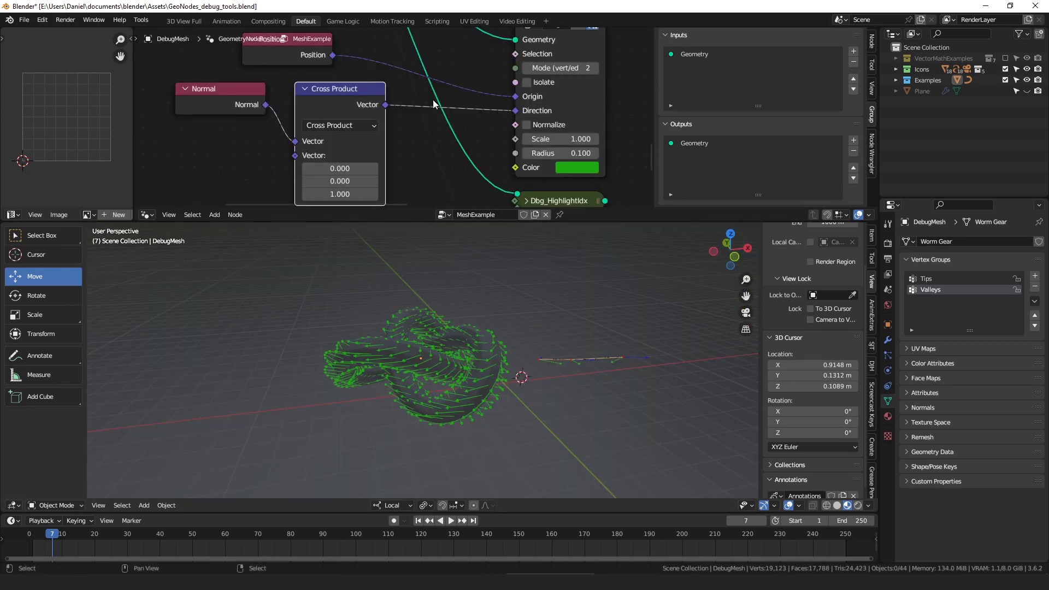
- Preview Dbg_HighlightIdx with its node expanded, examine its effect on the knot, and collapse the node again
{"action": "scroll", "coordinate": [459, 101], "scroll_direction": "down", "scroll_amount": 6}
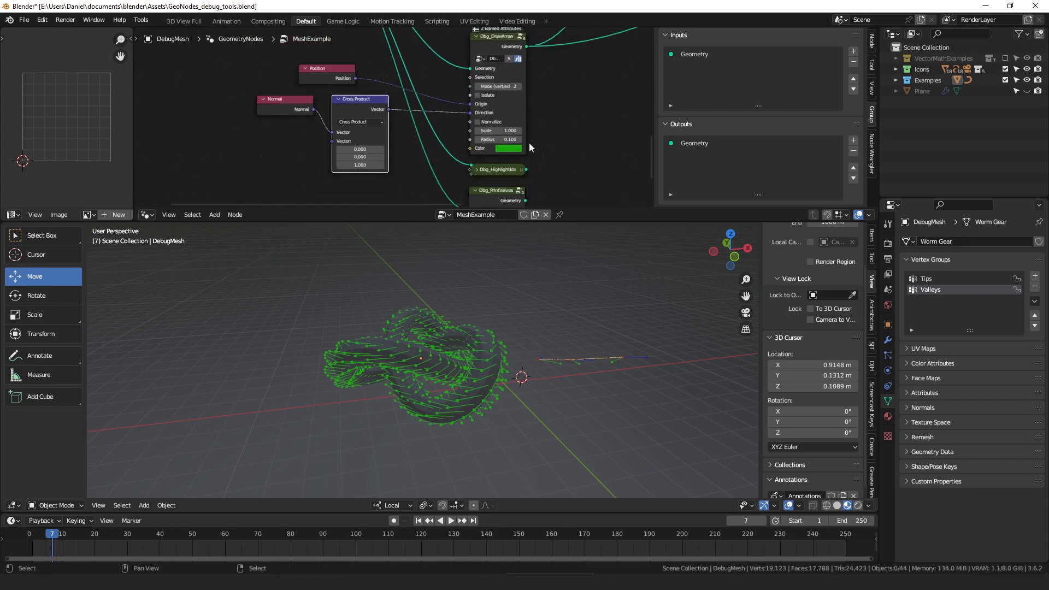
{"action": "middle_click_drag", "start_coordinate": [529, 143], "coordinate": [447, 134]}
{"action": "scroll", "coordinate": [505, 147], "scroll_direction": "up", "scroll_amount": 5}
{"action": "left_click_drag", "start_coordinate": [391, 127], "coordinate": [389, 128]}
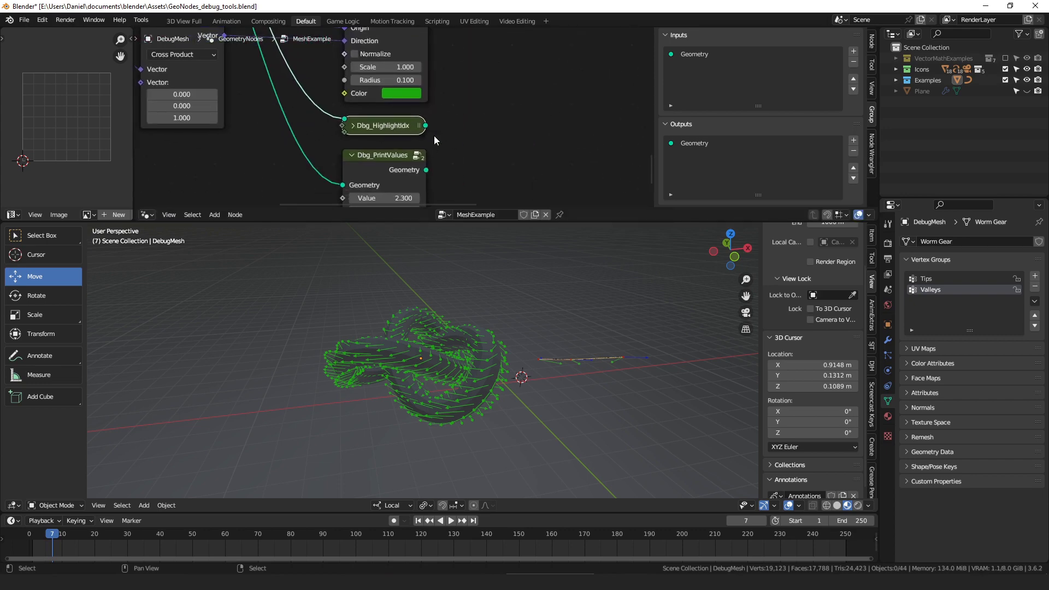
{"action": "scroll", "coordinate": [408, 135], "scroll_direction": "up", "scroll_amount": 4}
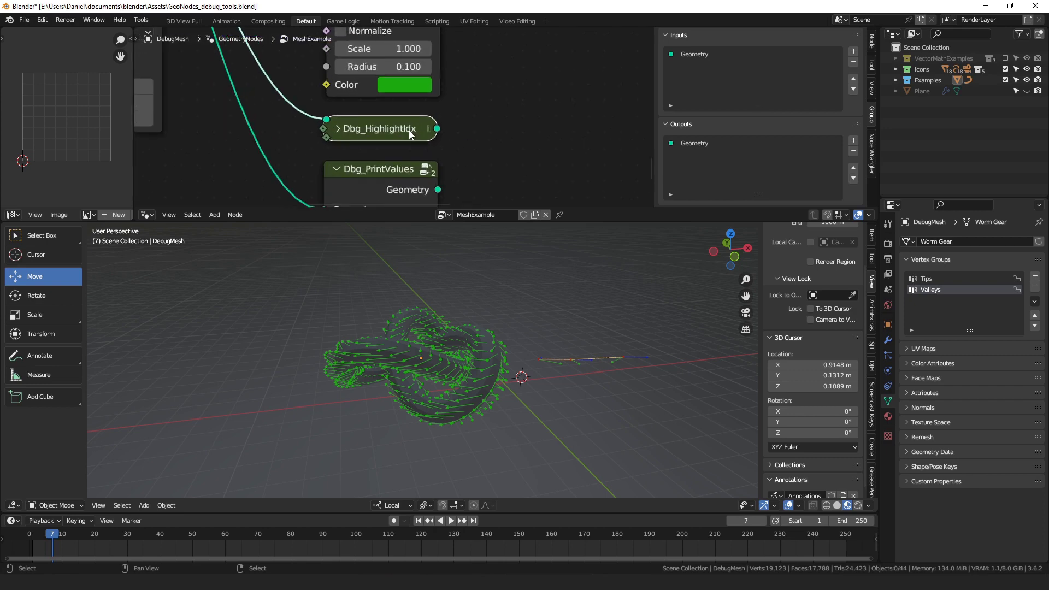
{"action": "left_click", "coordinate": [406, 130], "text": "alt+shift"}
{"action": "key", "text": "h"}
{"action": "middle_click_drag", "start_coordinate": [489, 319], "coordinate": [405, 335]}
{"action": "middle_click_drag", "start_coordinate": [402, 166], "coordinate": [413, 80]}
{"action": "left_click_drag", "start_coordinate": [380, 143], "coordinate": [403, 143]}
{"action": "middle_click_drag", "start_coordinate": [368, 42], "coordinate": [379, 93]}
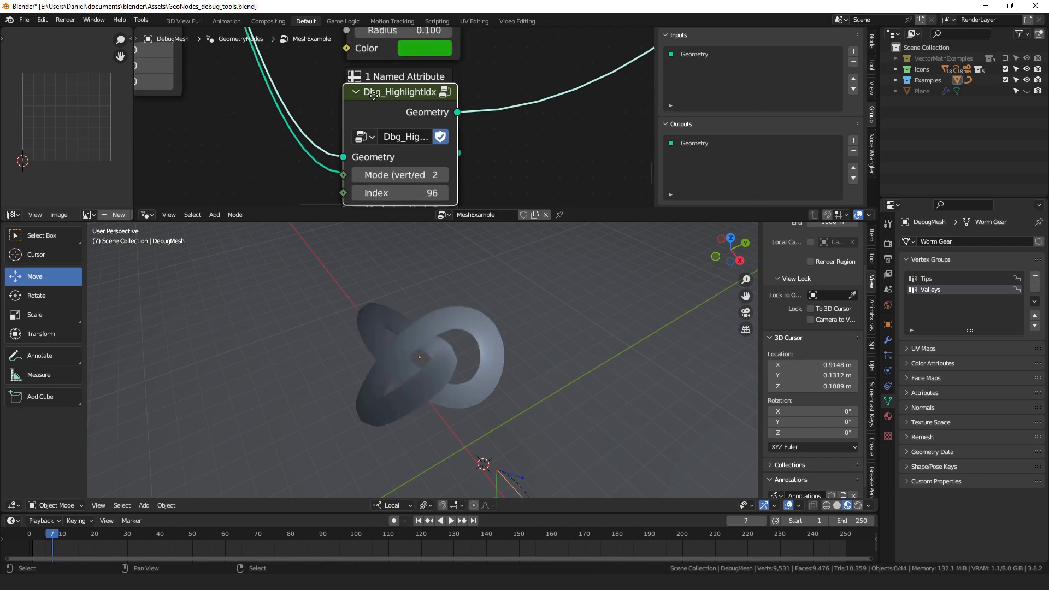
{"action": "key", "text": "h"}
- Preview the Dbg_PrintValues output on the knot mesh and examine the printed numbers up close
{"action": "left_click", "coordinate": [409, 135], "text": "ctrl+shift"}
{"action": "middle_click_drag", "start_coordinate": [464, 159], "coordinate": [471, 83]}
{"action": "scroll", "coordinate": [459, 130], "scroll_direction": "up", "scroll_amount": 3}
{"action": "scroll", "coordinate": [421, 60], "scroll_direction": "down", "scroll_amount": 2}
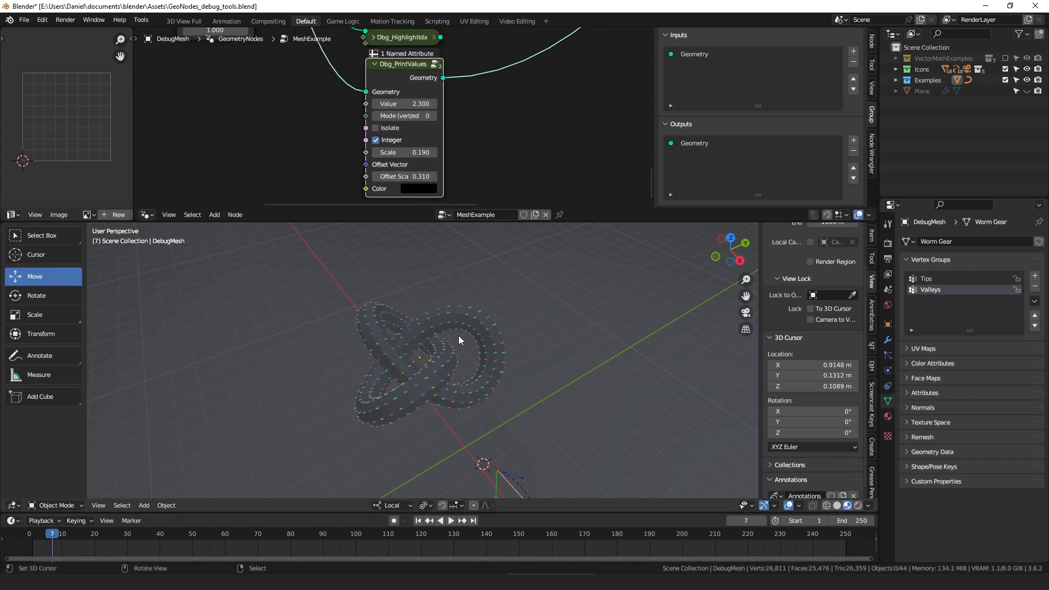
{"action": "scroll", "coordinate": [462, 338], "scroll_direction": "up", "scroll_amount": 5}
{"action": "middle_click_drag", "start_coordinate": [526, 355], "coordinate": [498, 312]}
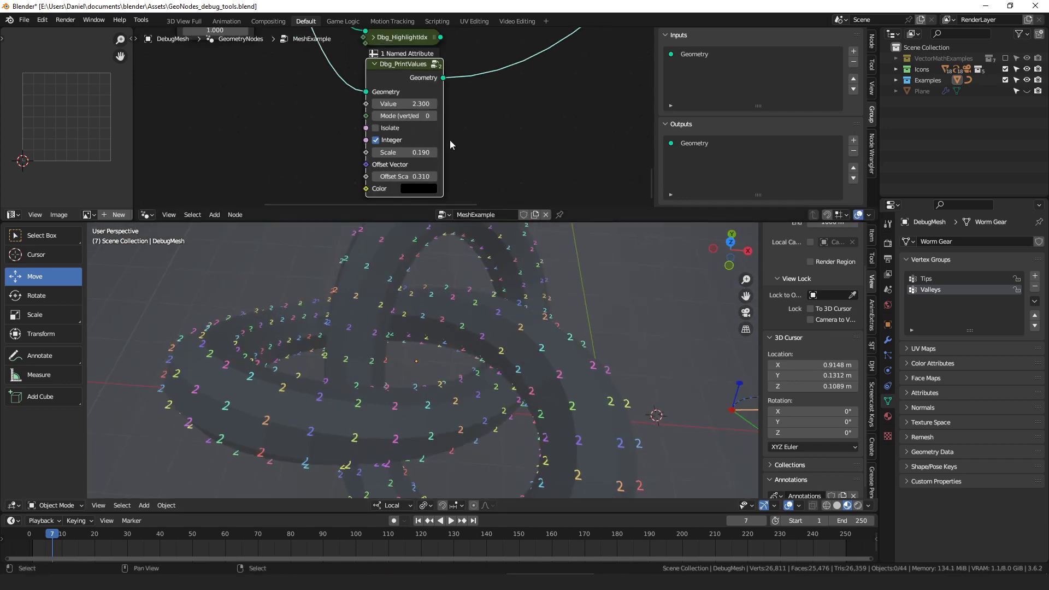
- Raise the Value of Dbg_PrintValues to 34.400 and on to 36.300
{"action": "middle_click_drag", "start_coordinate": [451, 140], "coordinate": [459, 136]}
{"action": "left_click_drag", "start_coordinate": [414, 100], "coordinate": [595, 100]}
{"action": "middle_click_drag", "start_coordinate": [419, 321], "coordinate": [423, 296]}
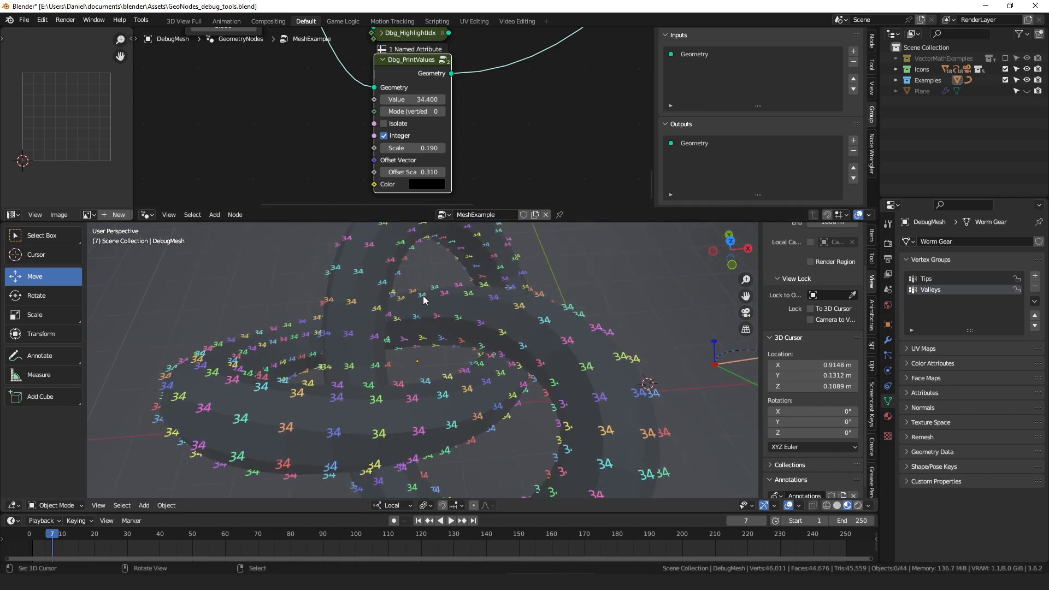
{"action": "scroll", "coordinate": [421, 292], "scroll_direction": "down", "scroll_amount": 1}
{"action": "left_click_drag", "start_coordinate": [407, 100], "coordinate": [438, 100]}
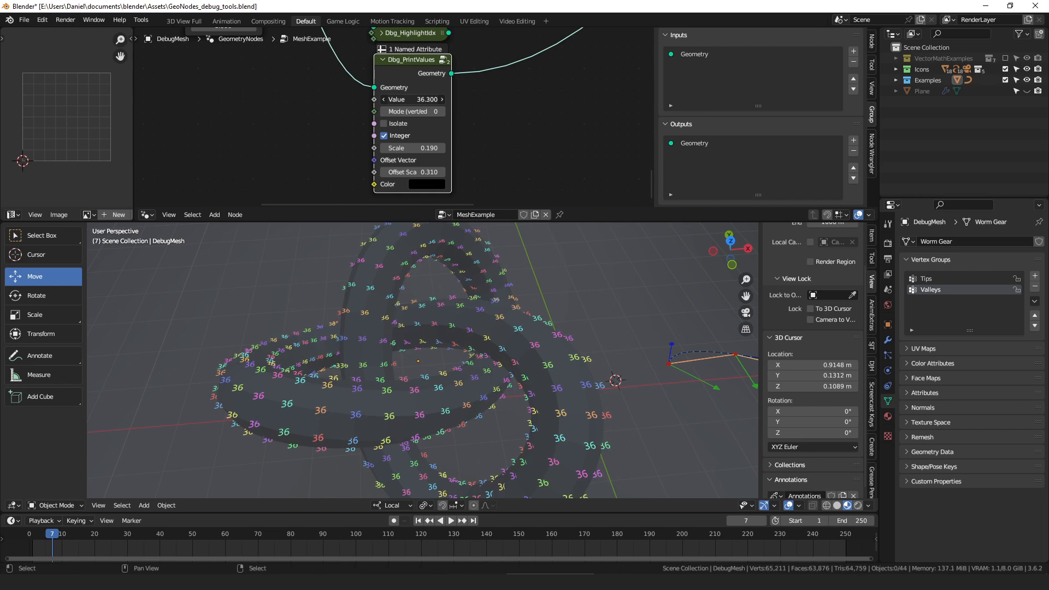
- Add an Index node connected to the Value input of Dbg_PrintValues and place it beside the node
{"action": "middle_click_drag", "start_coordinate": [441, 101], "coordinate": [509, 105]}
{"action": "left_click_drag", "start_coordinate": [441, 104], "coordinate": [341, 99]}
{"action": "type", "text": "ind"}
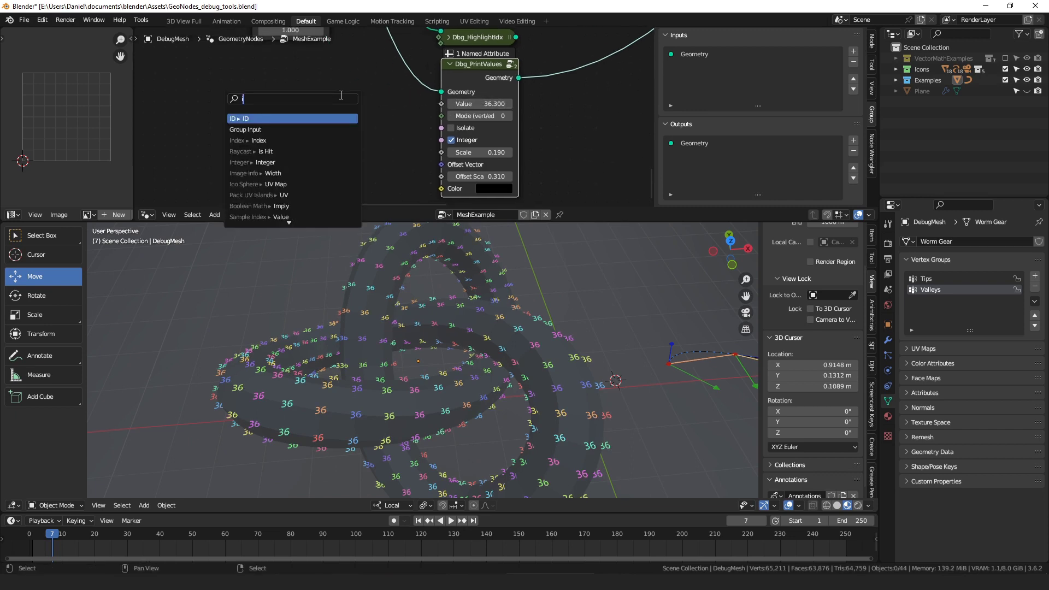
{"action": "key", "text": "Return"}
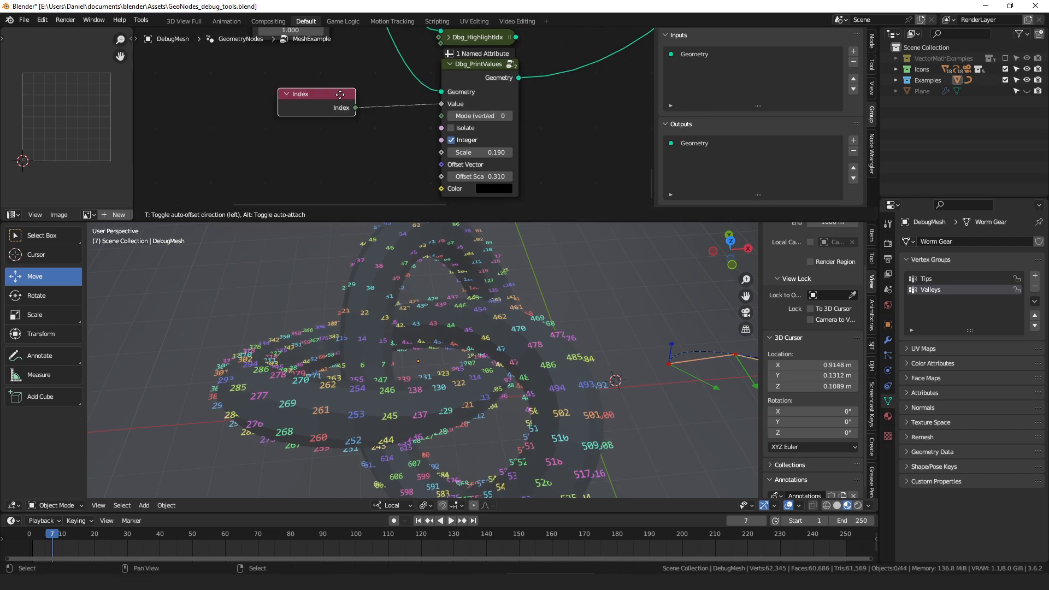
{"action": "left_click", "coordinate": [336, 71]}
- Set the Mode of Dbg_PrintValues to 2
{"action": "middle_click_drag", "start_coordinate": [536, 371], "coordinate": [483, 294]}
{"action": "left_click", "coordinate": [511, 116]}
{"action": "left_click", "coordinate": [511, 116]}
{"action": "middle_click_drag", "start_coordinate": [458, 163], "coordinate": [457, 157]}
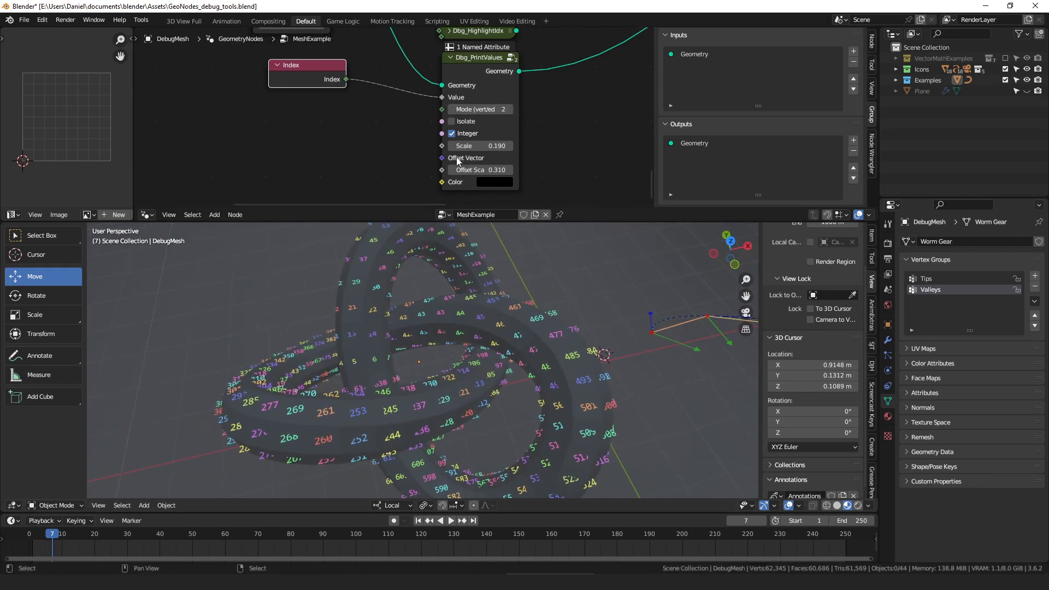
- Disconnect the Index node from the Value input of Dbg_PrintValues
{"action": "left_click_drag", "start_coordinate": [441, 97], "coordinate": [339, 124]}
{"action": "scroll", "coordinate": [336, 125], "scroll_direction": "up", "scroll_amount": 5}
{"action": "middle_click_drag", "start_coordinate": [448, 103], "coordinate": [468, 104]}
{"action": "left_click_drag", "start_coordinate": [512, 84], "coordinate": [385, 80]}
{"action": "key", "text": "Escape"}
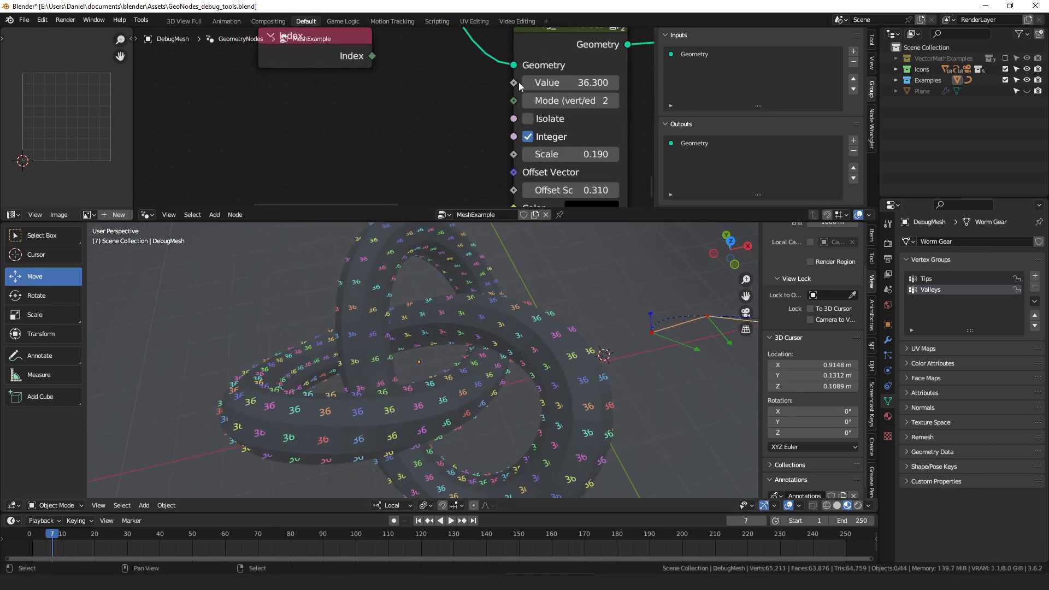
- Add a Position node connected to the Value input of Dbg_PrintValues
{"action": "left_click_drag", "start_coordinate": [514, 83], "coordinate": [226, 96]}
{"action": "type", "text": "pos"}
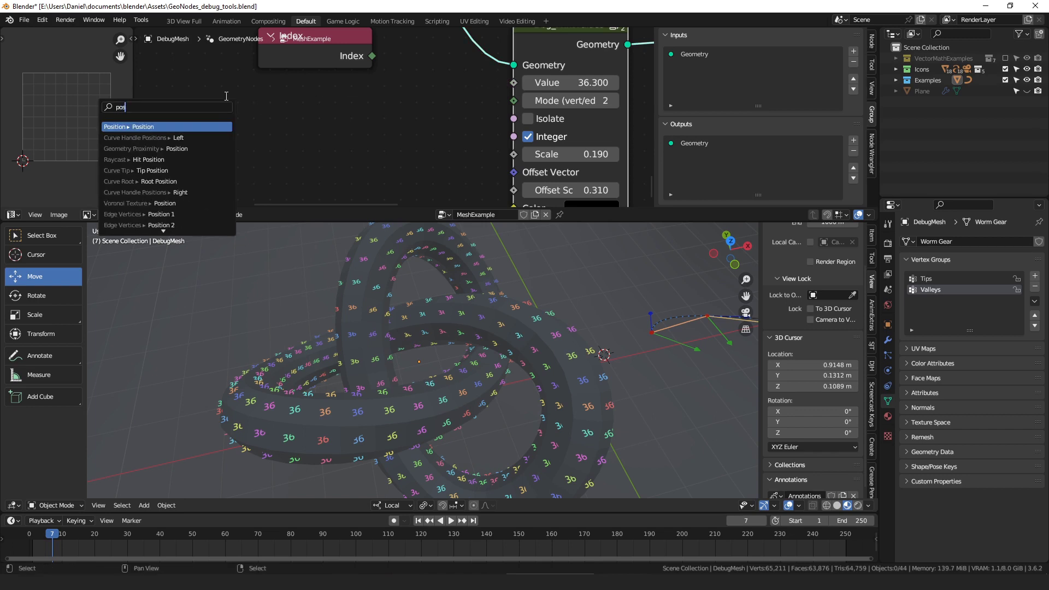
{"action": "key", "text": "Return"}
{"action": "left_click", "coordinate": [187, 75]}
- Route Position through a new Length node into Value on Dbg_PrintValues and turn off its Integer option
{"action": "left_click_drag", "start_coordinate": [192, 74], "coordinate": [287, 134]}
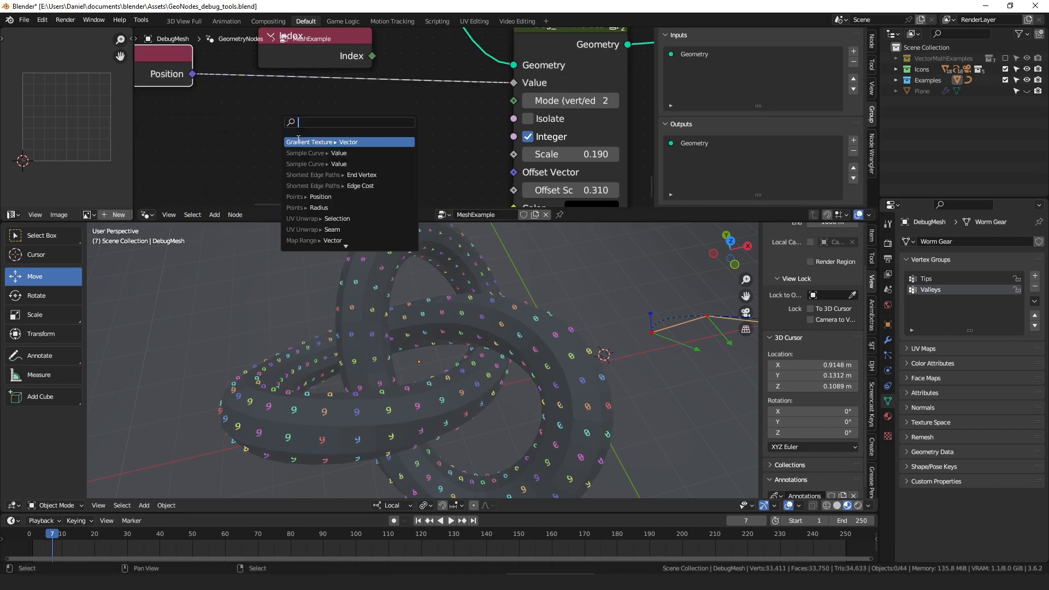
{"action": "type", "text": "leng"}
{"action": "key", "text": "Return"}
{"action": "left_click", "coordinate": [309, 113]}
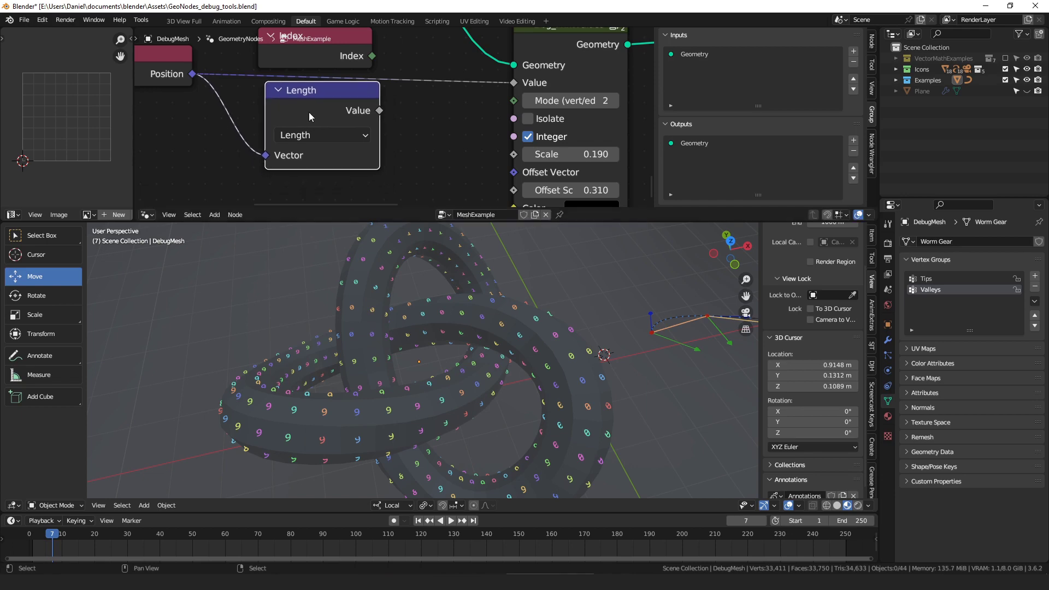
{"action": "left_click_drag", "start_coordinate": [362, 121], "coordinate": [352, 116]}
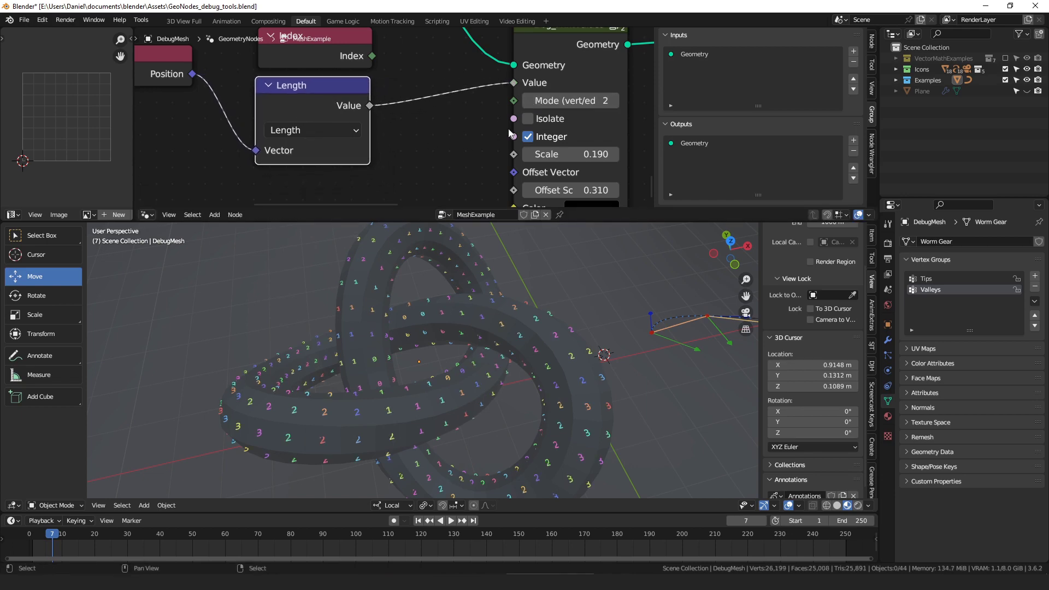
{"action": "left_click", "coordinate": [528, 137]}
{"action": "scroll", "coordinate": [421, 270], "scroll_direction": "up", "scroll_amount": 6}
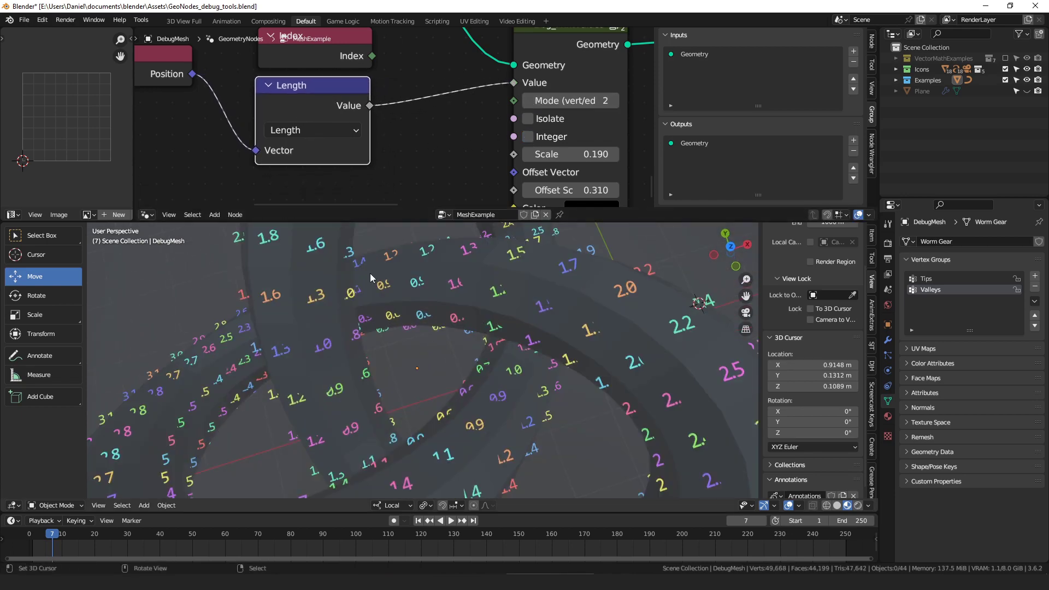
- Switch the Integer option of Dbg_PrintValues on and back off to compare whole and decimal numbers on the knot
{"action": "middle_click_drag", "start_coordinate": [365, 273], "coordinate": [440, 344]}
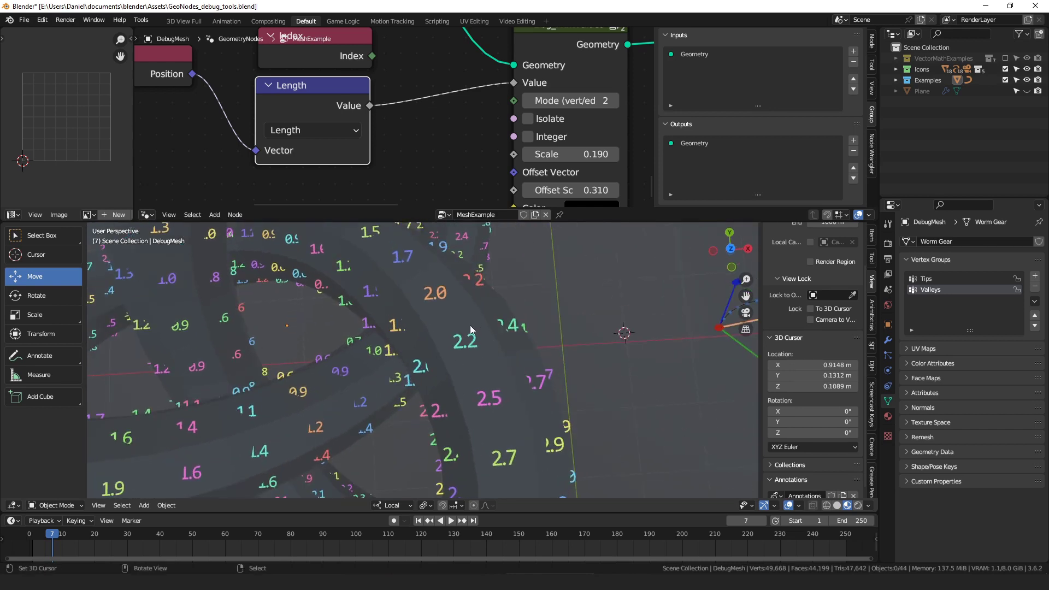
{"action": "left_click", "coordinate": [529, 137]}
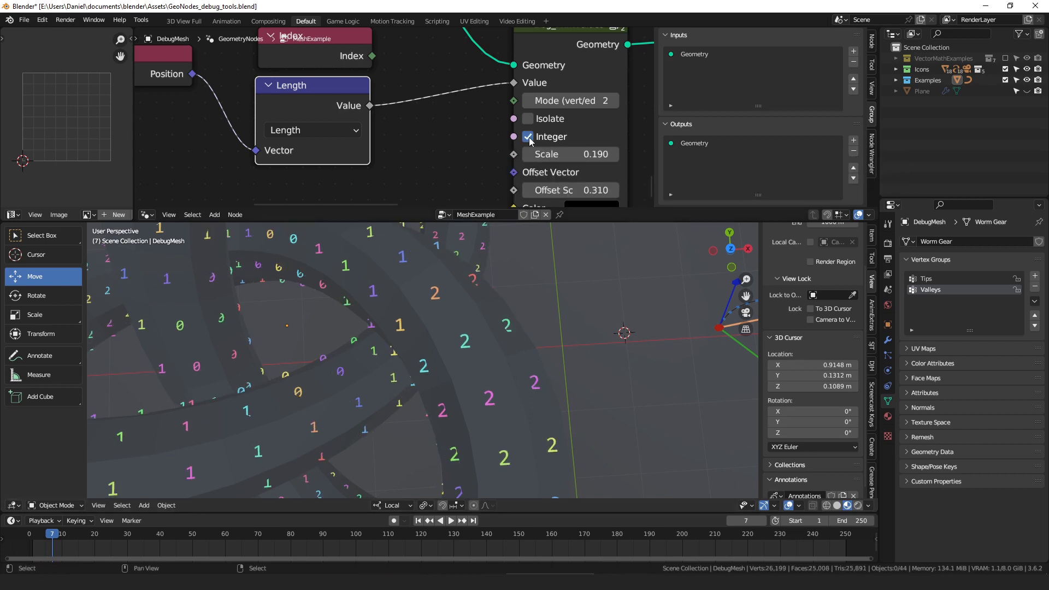
{"action": "left_click", "coordinate": [529, 137]}
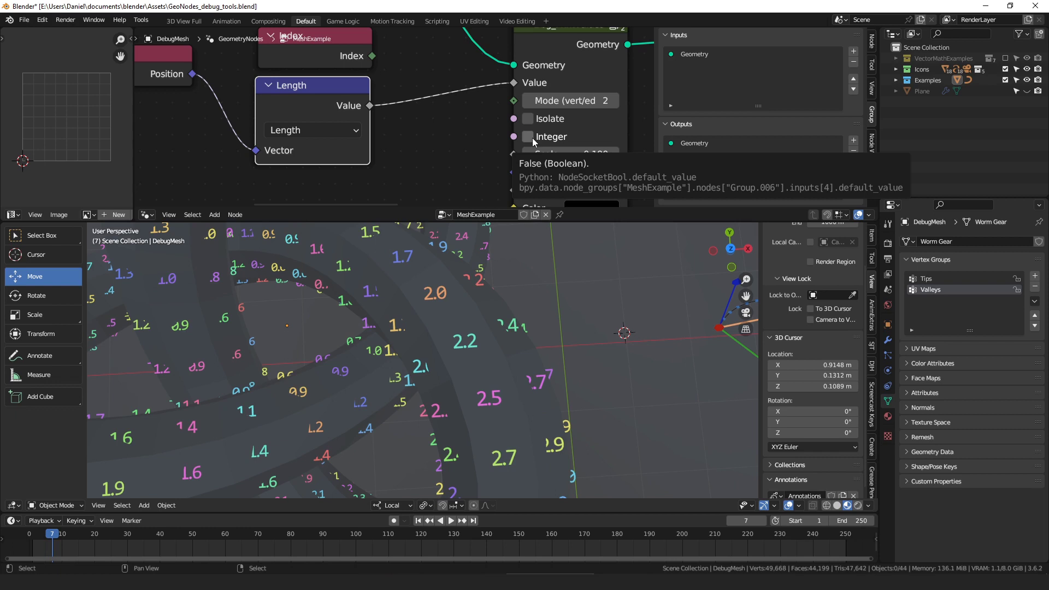
{"action": "left_click", "coordinate": [532, 138]}
{"action": "left_click", "coordinate": [532, 138]}
- Try lowering the Scale of Dbg_PrintValues to 0.010 and cancel the change
{"action": "scroll", "coordinate": [532, 138], "scroll_direction": "down", "scroll_amount": 3}
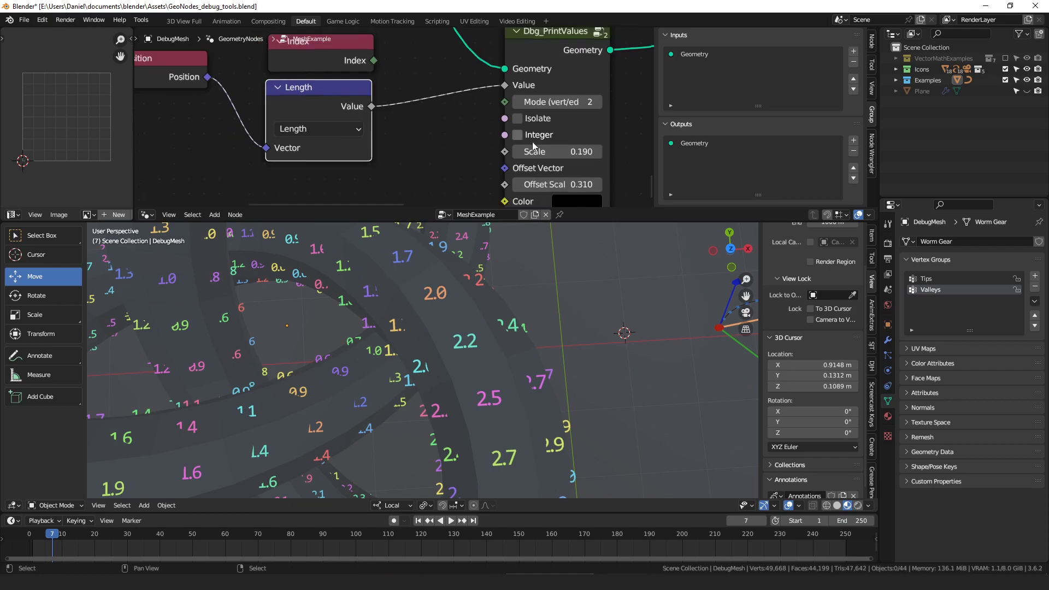
{"action": "mouse_move", "coordinate": [511, 146]}
{"action": "left_mouse_down"}
{"action": "mouse_move", "coordinate": [563, 146]}
{"action": "mouse_move", "coordinate": [497, 145]}
{"action": "left_mouse_up"}
{"action": "right_click", "coordinate": [497, 146]}
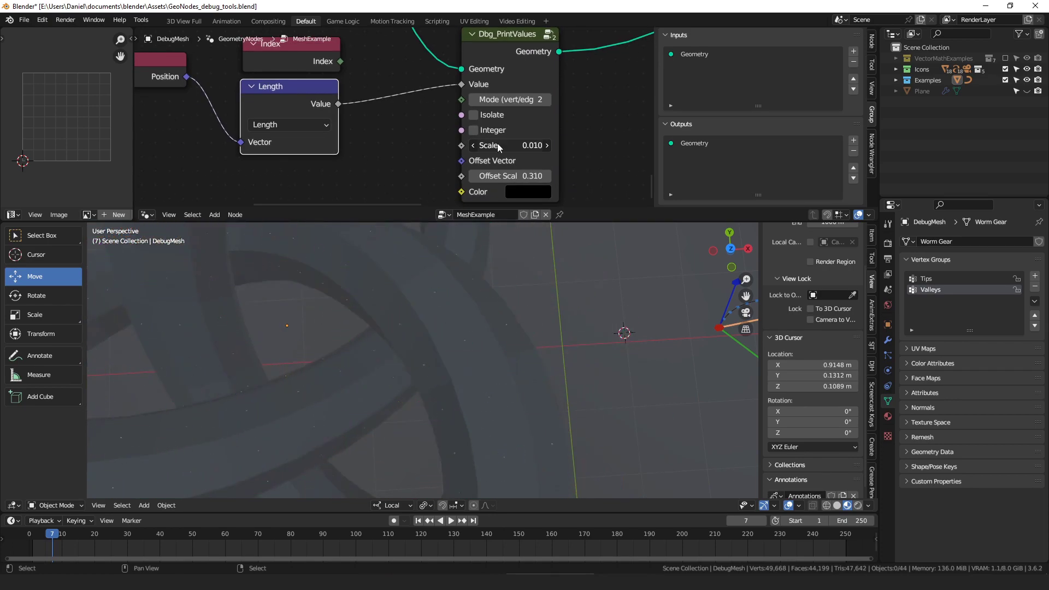
- Add a Normal node connected to the Offset Vector input of Dbg_PrintValues and inspect the text orientation around the knot
{"action": "middle_click_drag", "start_coordinate": [500, 159], "coordinate": [485, 129]}
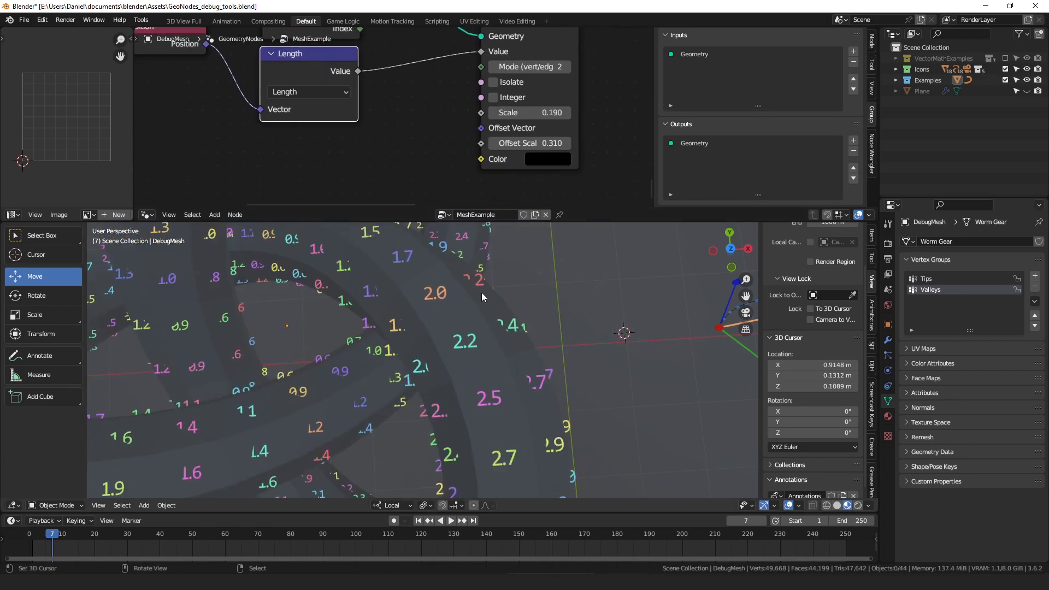
{"action": "middle_click_drag", "start_coordinate": [481, 293], "coordinate": [463, 364]}
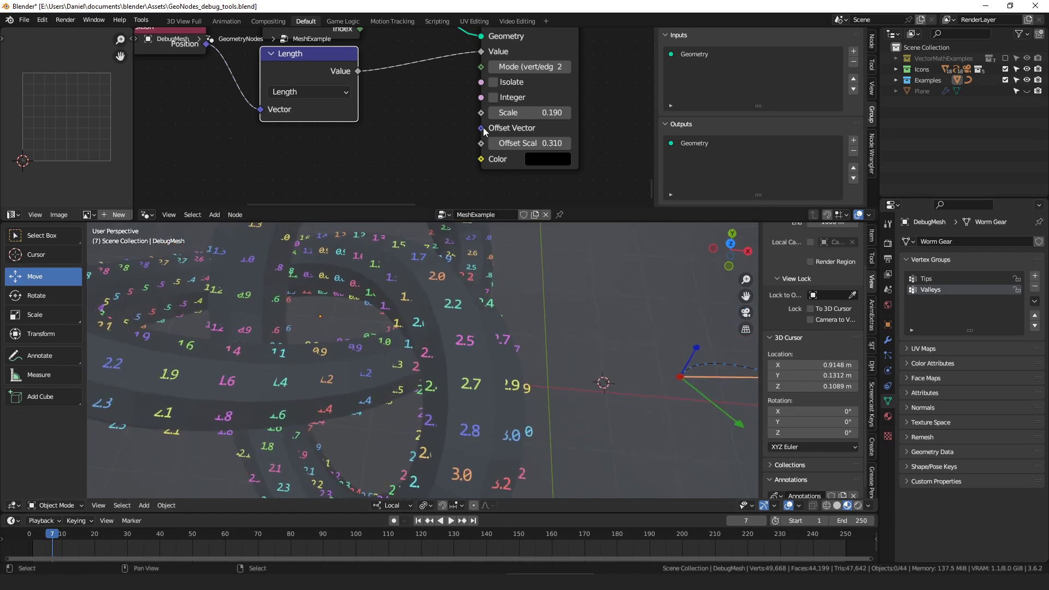
{"action": "left_click_drag", "start_coordinate": [481, 128], "coordinate": [339, 134]}
{"action": "type", "text": "normal"}
{"action": "key", "text": "Return"}
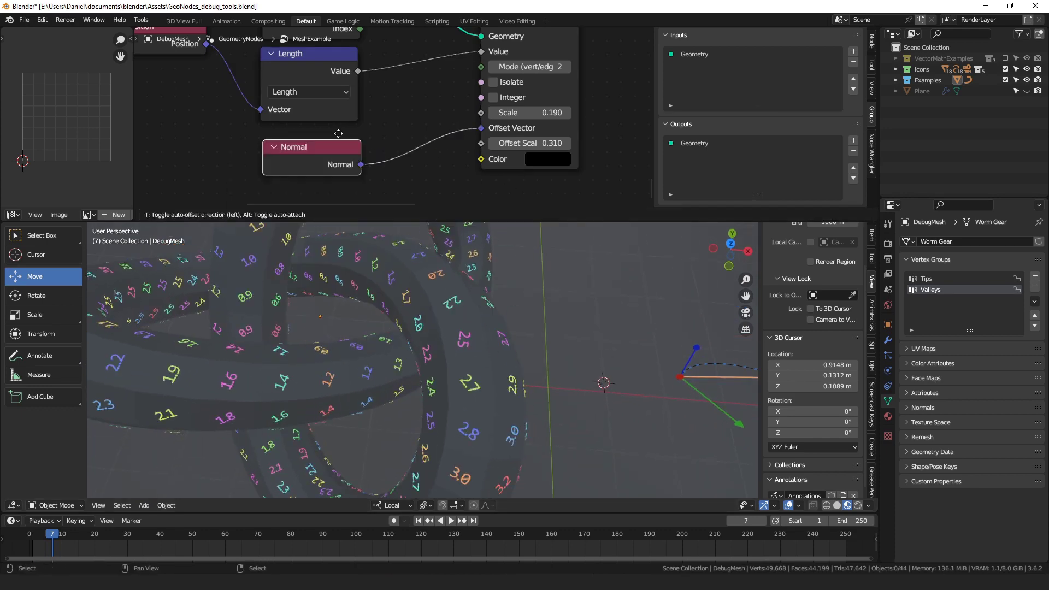
{"action": "scroll", "coordinate": [366, 266], "scroll_direction": "down", "scroll_amount": 5}
{"action": "middle_click_drag", "start_coordinate": [510, 366], "coordinate": [538, 361]}
{"action": "scroll", "coordinate": [538, 362], "scroll_direction": "up", "scroll_amount": 6}
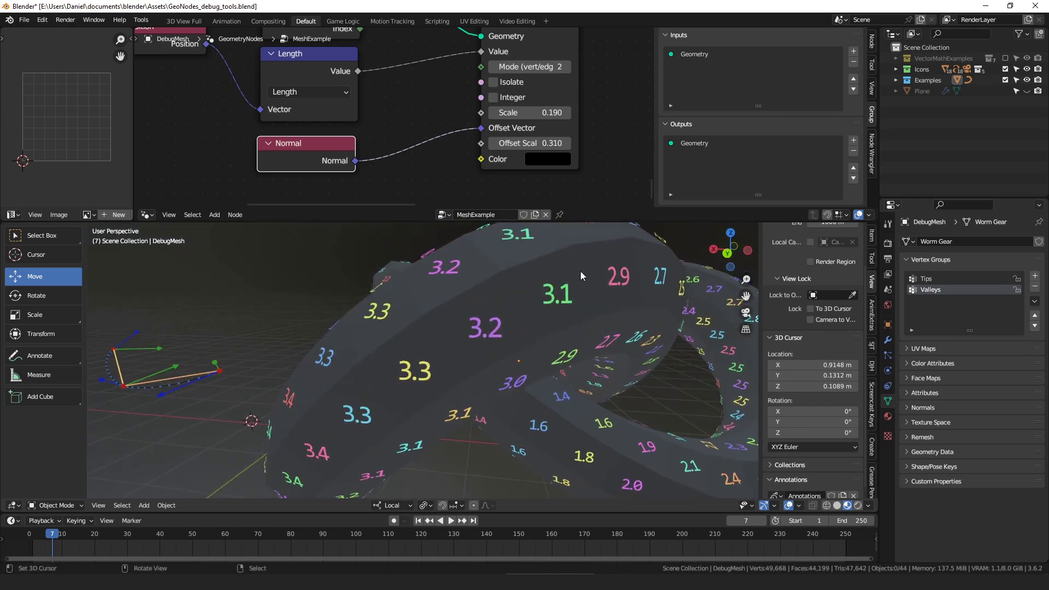
{"action": "middle_click_drag", "start_coordinate": [512, 323], "coordinate": [635, 335]}
- Disconnect the Normal node from Offset Vector on Dbg_PrintValues and connect a new Vector node in its place
{"action": "left_click_drag", "start_coordinate": [483, 132], "coordinate": [524, 136]}
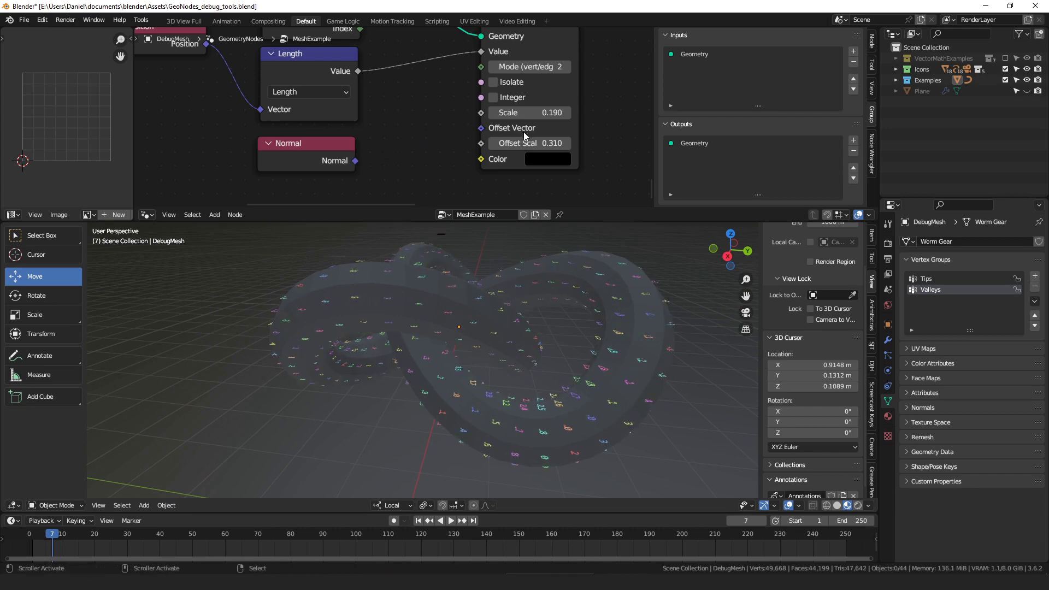
{"action": "middle_click_drag", "start_coordinate": [641, 305], "coordinate": [509, 356]}
{"action": "left_click_drag", "start_coordinate": [485, 135], "coordinate": [424, 151]}
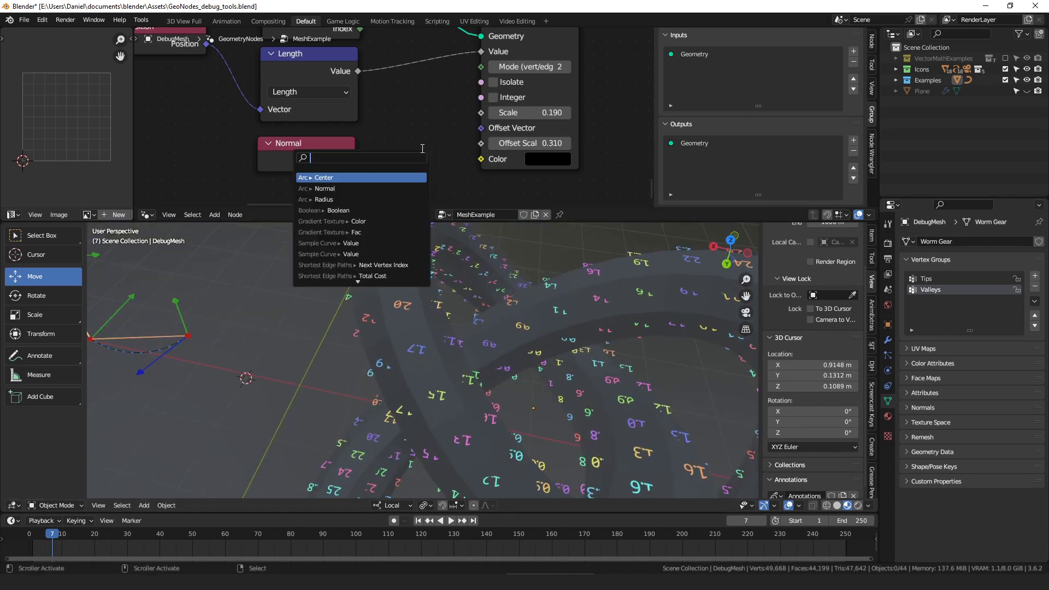
{"action": "type", "text": "vec"}
{"action": "key", "text": "Return"}
{"action": "left_click", "coordinate": [381, 74]}
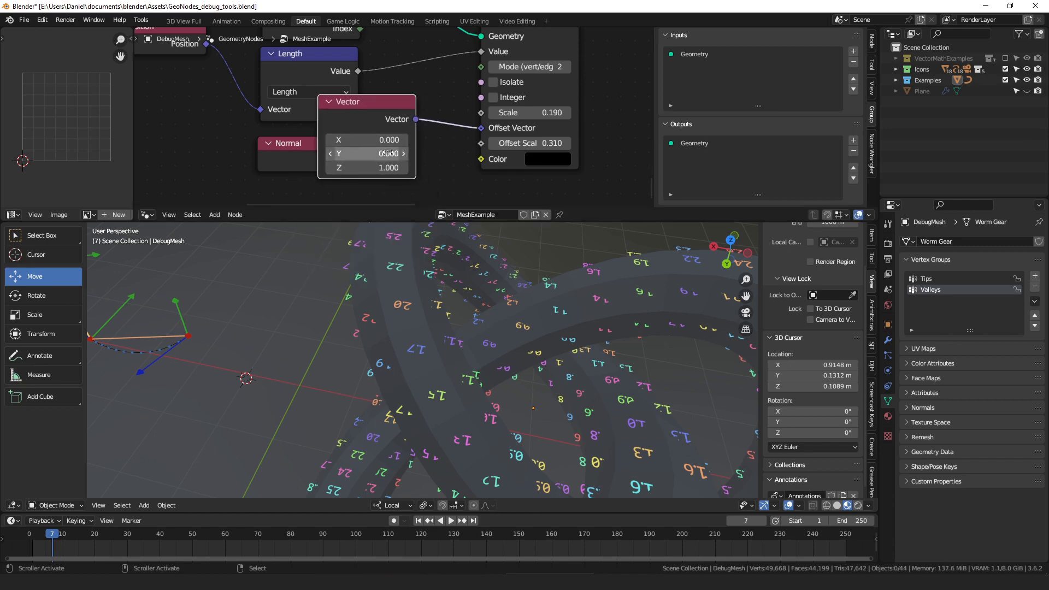
- Set the Vector node's X to 1 and its Z to 0
{"action": "left_click", "coordinate": [385, 140]}
{"action": "type", "text": "1"}
{"action": "key", "text": "Return"}
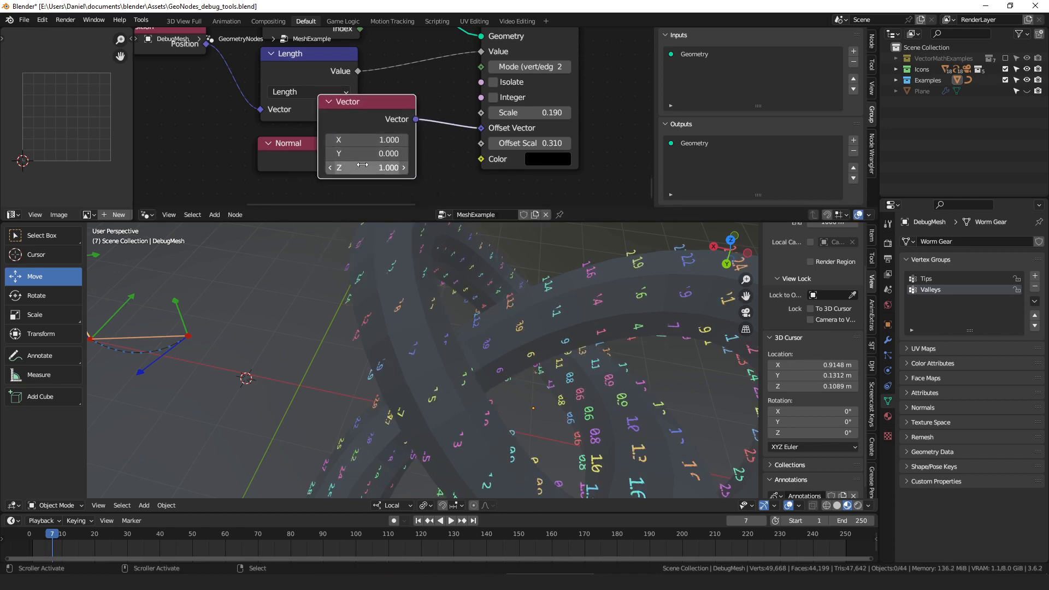
{"action": "left_click", "coordinate": [363, 165]}
{"action": "type", "text": "0"}
{"action": "key", "text": "Return"}
- Raise the Offset Scale of Dbg_PrintValues to 9.310 to push the numbers away from the mesh
{"action": "middle_click_drag", "start_coordinate": [415, 317], "coordinate": [599, 248]}
{"action": "left_click_drag", "start_coordinate": [530, 145], "coordinate": [577, 144]}
{"action": "middle_click_drag", "start_coordinate": [545, 158], "coordinate": [528, 158]}
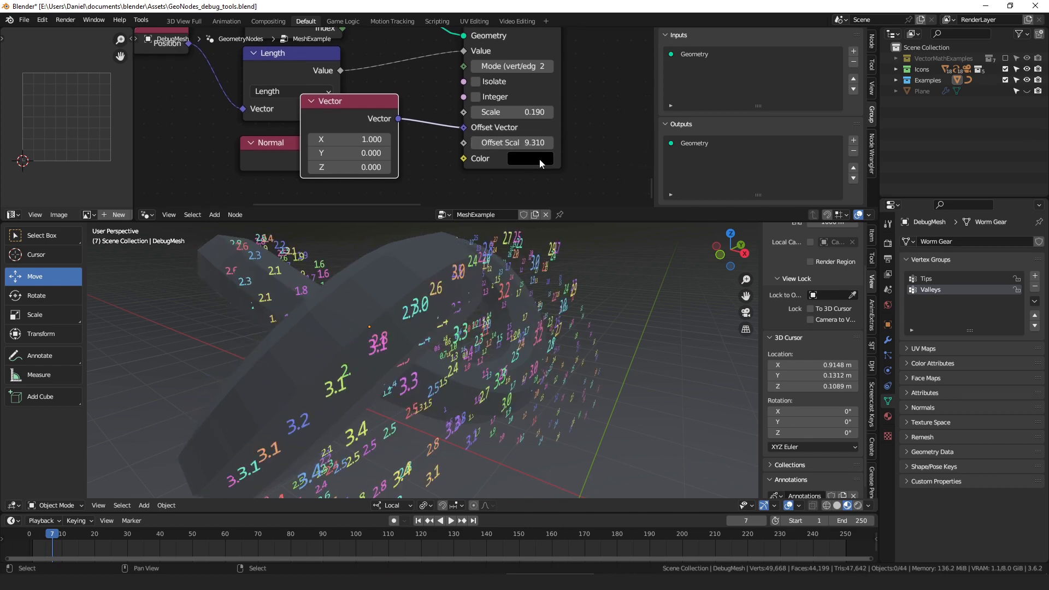
- Give Dbg_PrintValues a muted custom Color with saturation 0.406 and value 0.213, and adjust its hue
{"action": "left_click", "coordinate": [539, 159]}
{"action": "left_click", "coordinate": [628, 223]}
{"action": "left_click_drag", "start_coordinate": [560, 210], "coordinate": [554, 200]}
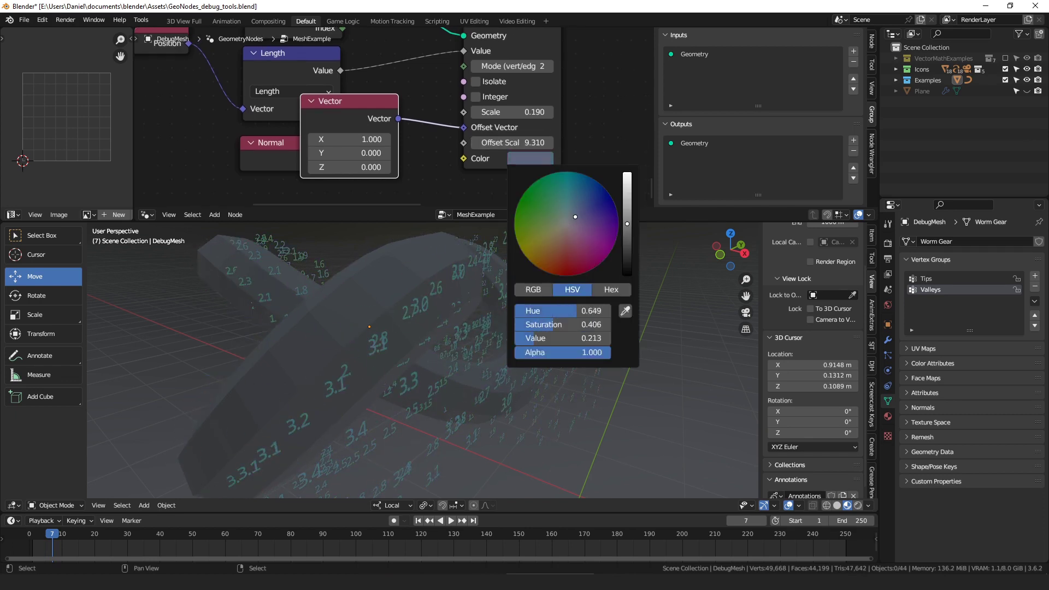
{"action": "left_click_drag", "start_coordinate": [546, 310], "coordinate": [525, 310]}
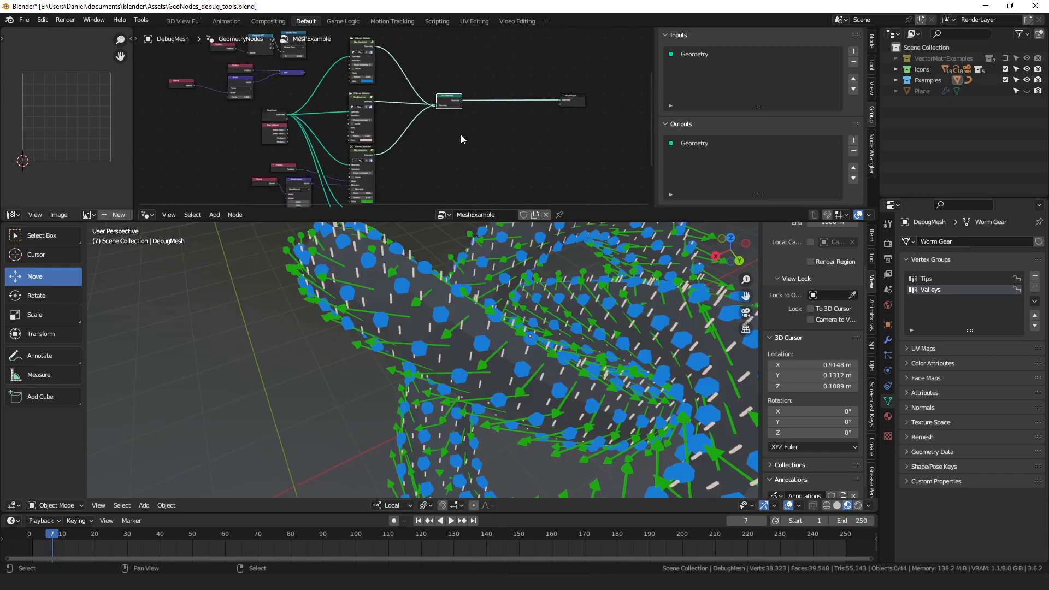
- Reposition the Join Geometry node slightly beside the debug drawing nodes
{"action": "scroll", "coordinate": [487, 141], "scroll_direction": "up", "scroll_amount": 2}
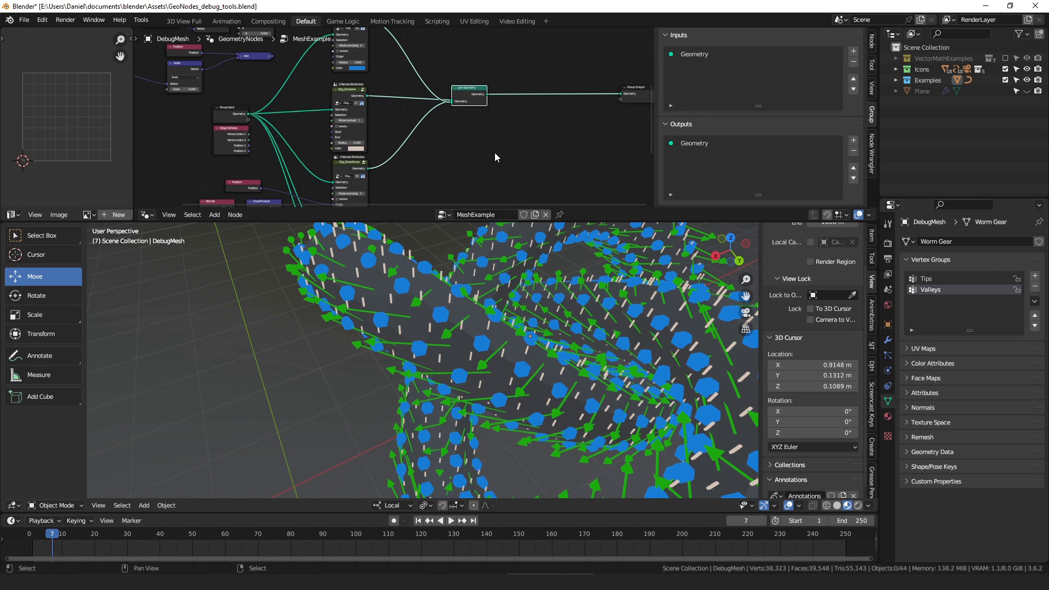
{"action": "middle_click_drag", "start_coordinate": [497, 116], "coordinate": [467, 141]}
{"action": "left_click_drag", "start_coordinate": [442, 120], "coordinate": [462, 120]}
{"action": "scroll", "coordinate": [536, 323], "scroll_direction": "down", "scroll_amount": 4}
{"action": "scroll", "coordinate": [441, 113], "scroll_direction": "up", "scroll_amount": 6}
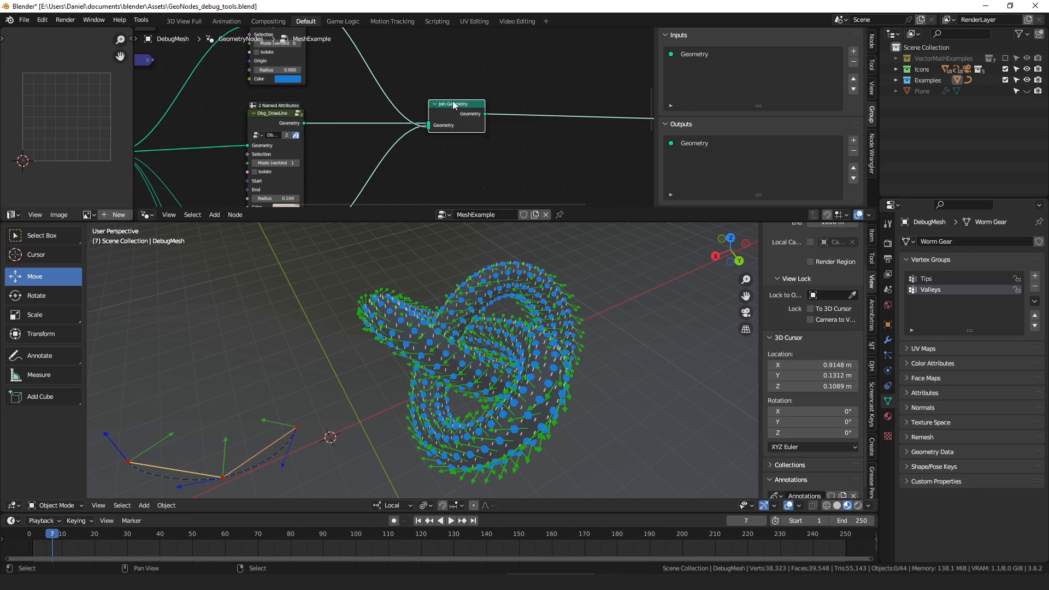
- Connect Position 1 and Position 2 of Edge Vertices to Start and End of Dbg_DrawLine and inspect the drawn edges
{"action": "middle_click_drag", "start_coordinate": [411, 43], "coordinate": [557, 28]}
{"action": "scroll", "coordinate": [268, 169], "scroll_direction": "down", "scroll_amount": 2, "text": "shift"}
{"action": "left_click_drag", "start_coordinate": [261, 166], "coordinate": [393, 144]}
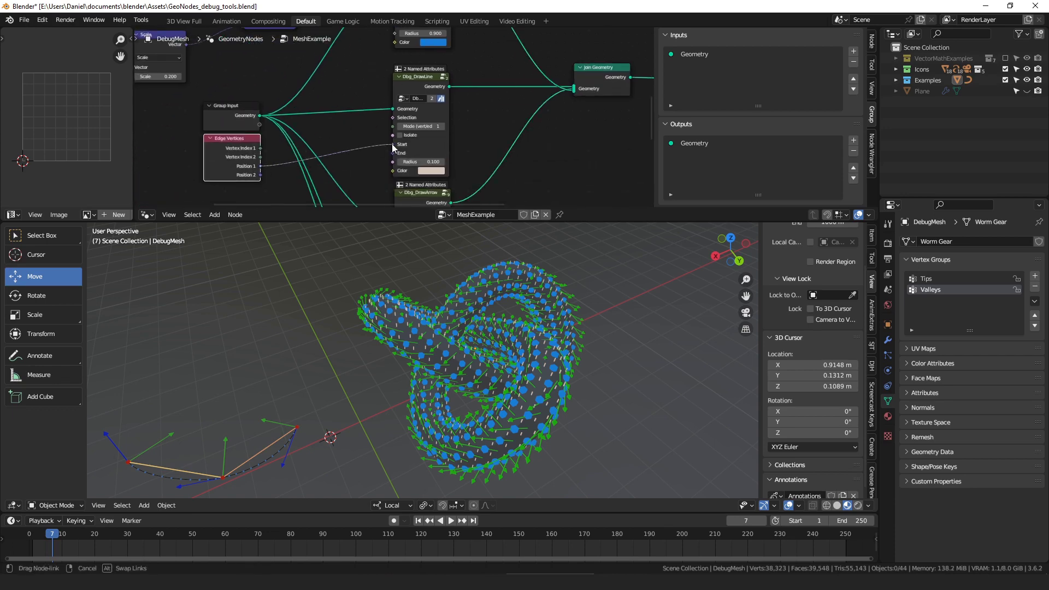
{"action": "left_click_drag", "start_coordinate": [261, 174], "coordinate": [367, 169]}
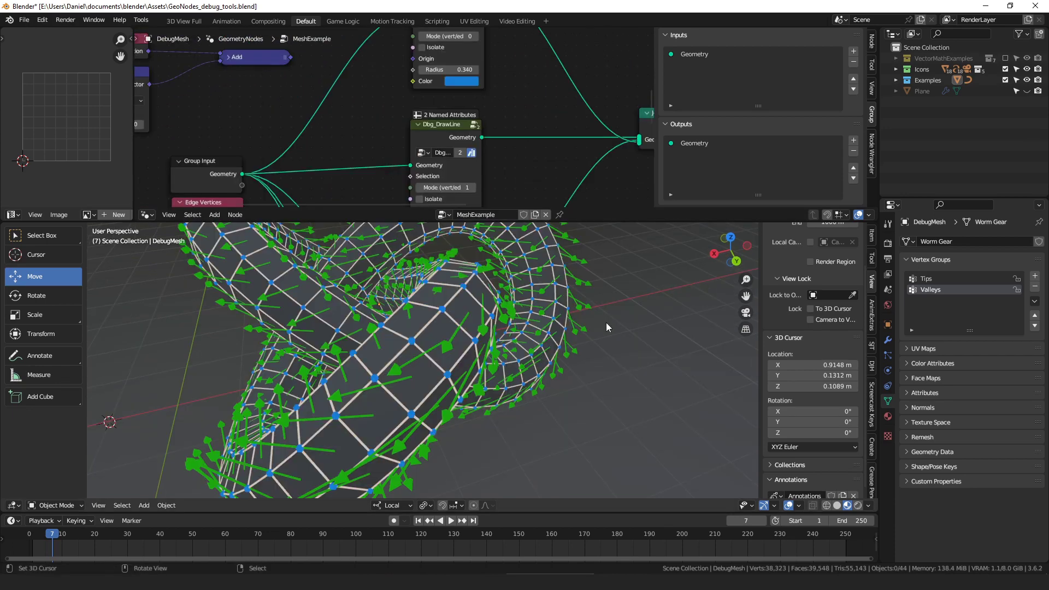
{"action": "scroll", "coordinate": [605, 323], "scroll_direction": "down", "scroll_amount": 5}
{"action": "scroll", "coordinate": [631, 313], "scroll_direction": "up", "scroll_amount": 7}
{"action": "scroll", "coordinate": [494, 302], "scroll_direction": "down", "scroll_amount": 6}
{"action": "middle_click_drag", "start_coordinate": [574, 302], "coordinate": [516, 331]}
{"action": "scroll", "coordinate": [492, 346], "scroll_direction": "down", "scroll_amount": 3}
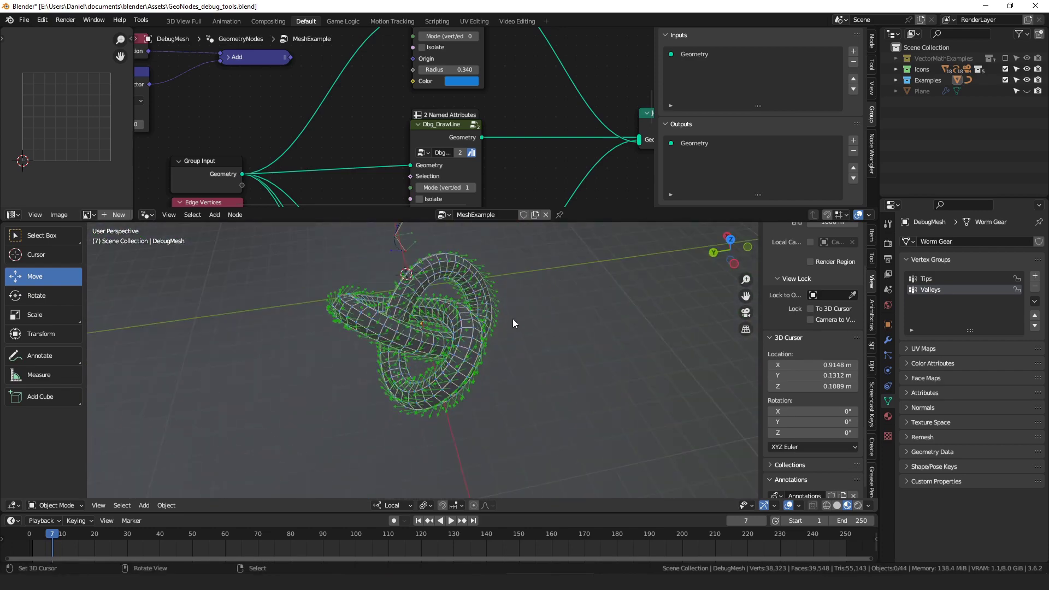